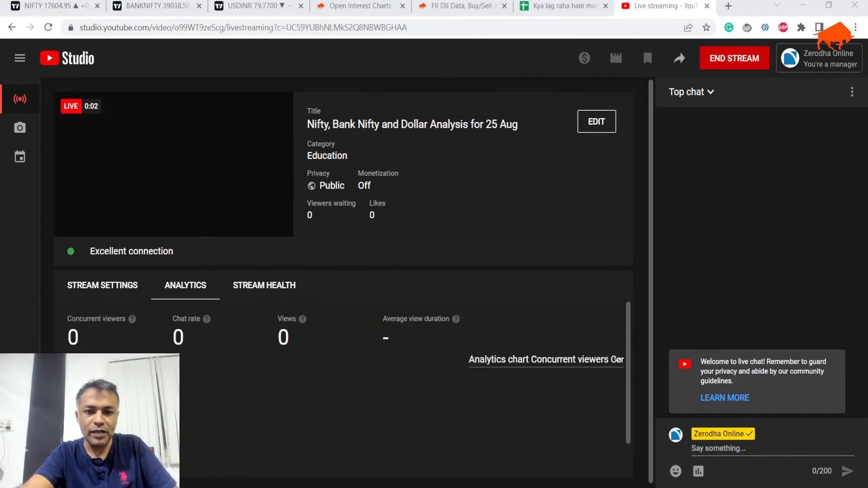
Switch from the YouTube Studio dashboard to the NIFTY 50 TradingView chart
left_click(50, 6)
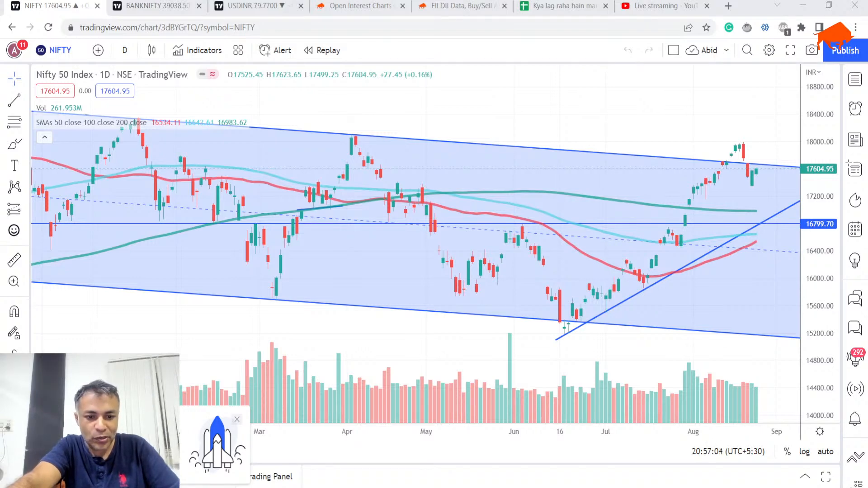
Dismiss the promo, load the NIFTY1! futures chart, then return to the NIFTY 50 index
left_click(238, 421)
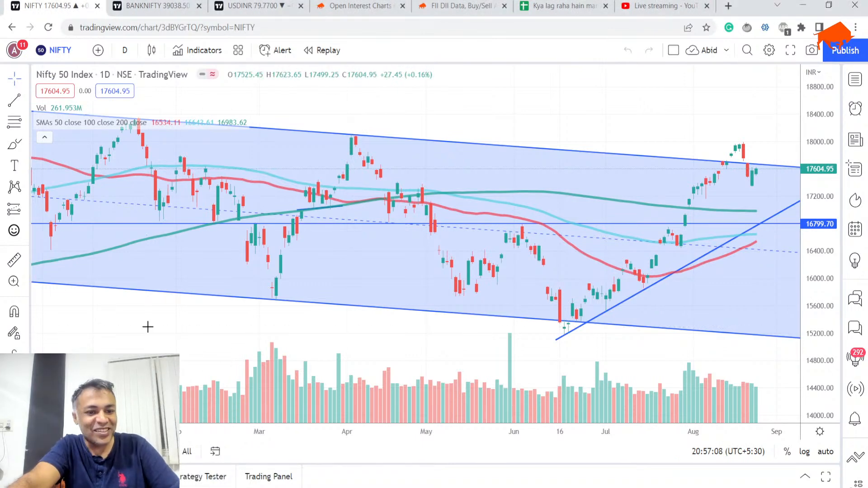
left_click(61, 50)
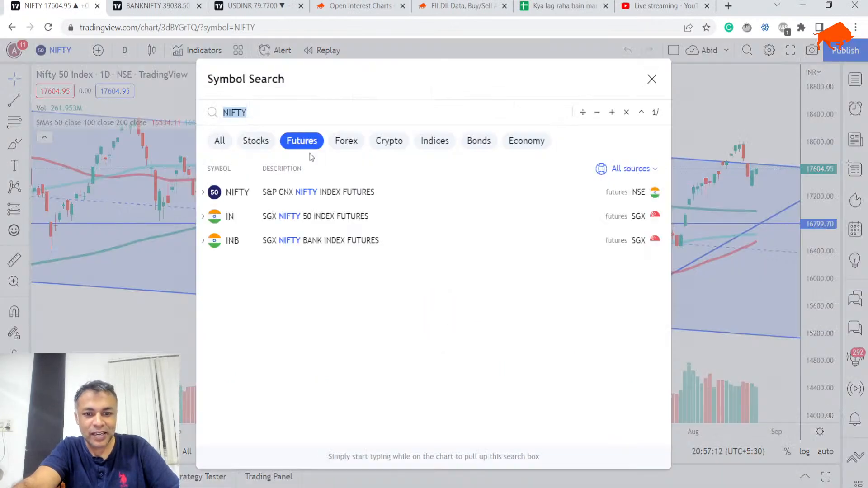
left_click(286, 189)
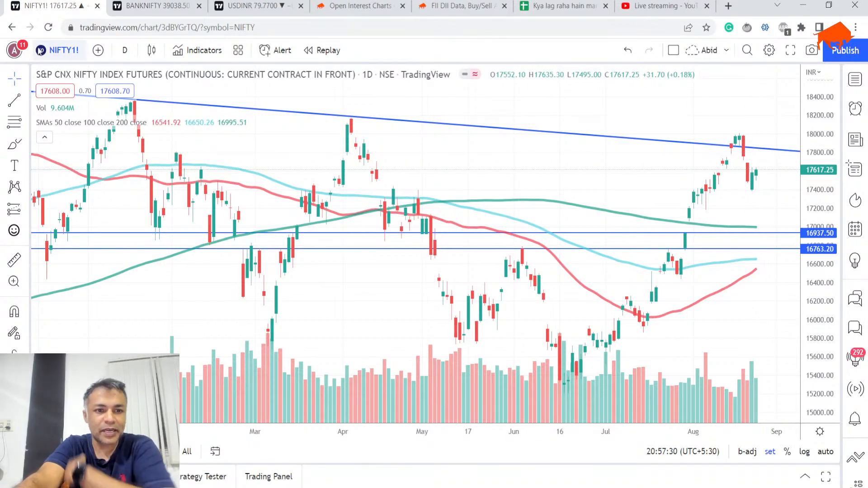
left_click(63, 50)
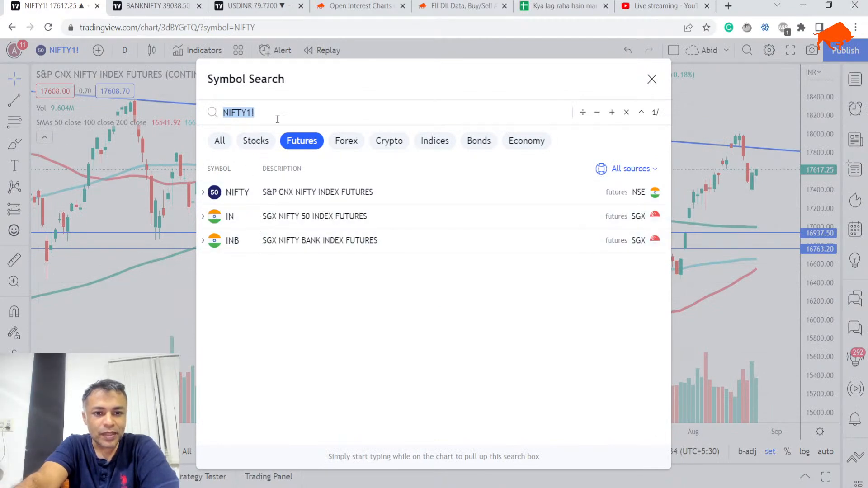
left_click(263, 145)
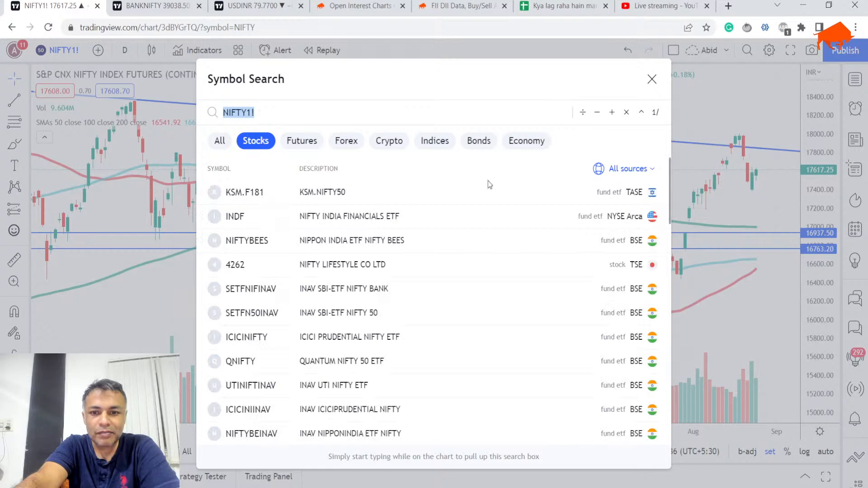
left_click(436, 147)
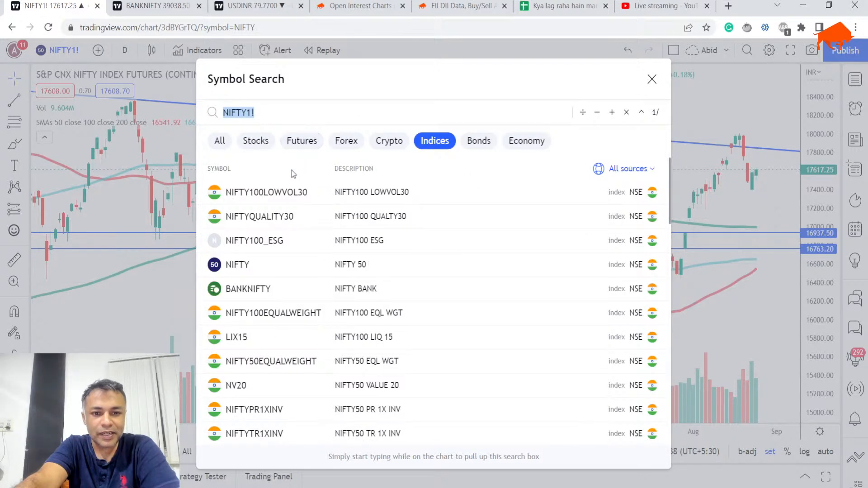
left_click(284, 266)
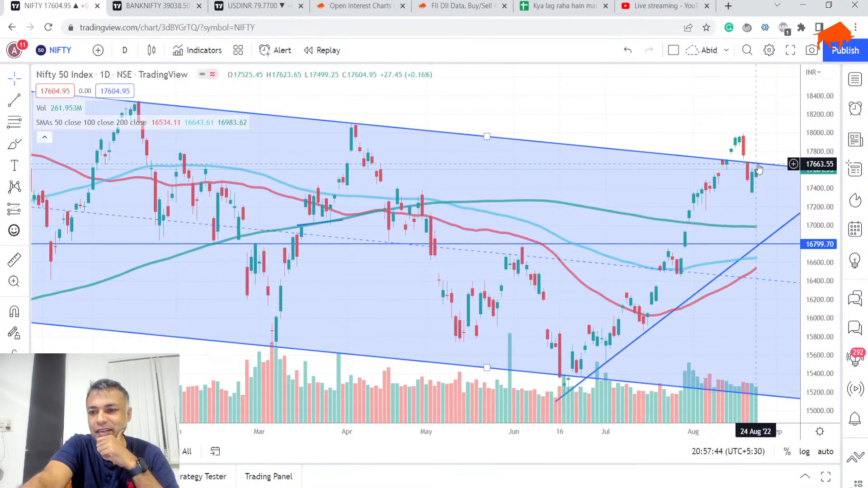
Review the Bank Nifty and USD/INR charts, then bring up Sensibull open interest charts
left_click(157, 5)
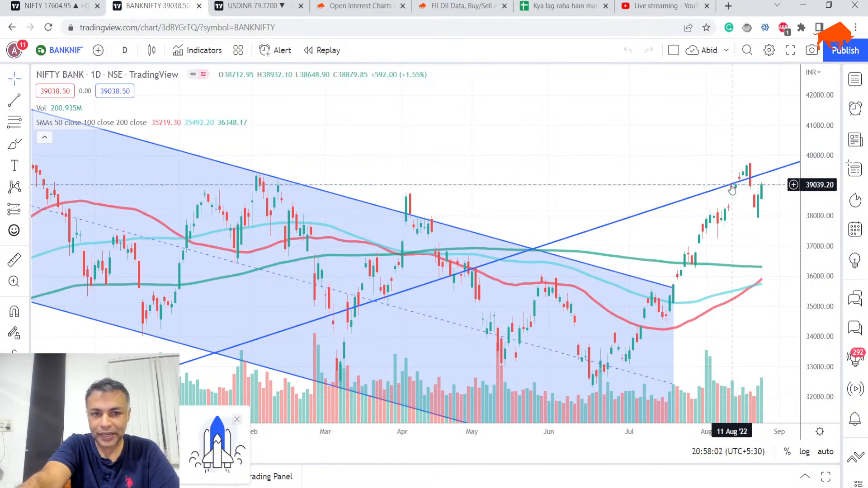
left_click(255, 6)
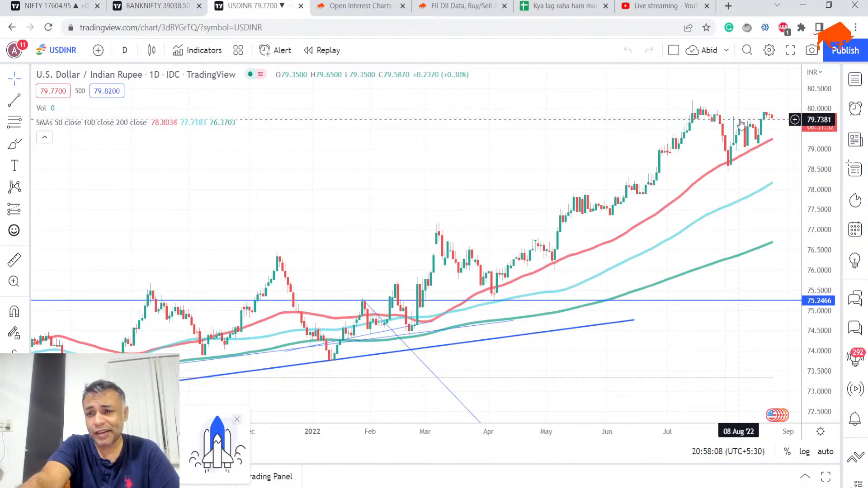
left_click(365, 4)
scroll(373, 64, "up", 3)
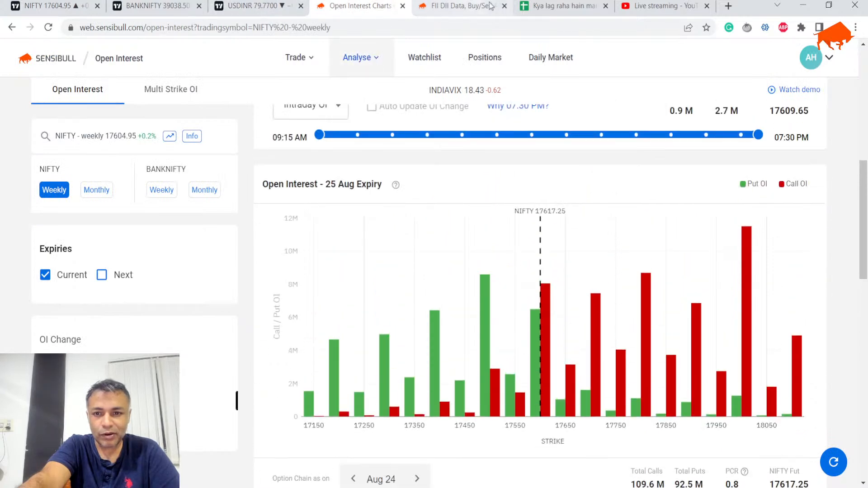
Review the Chart note in B4 and the OC note in B5 of the outlook sheet
left_click(563, 5)
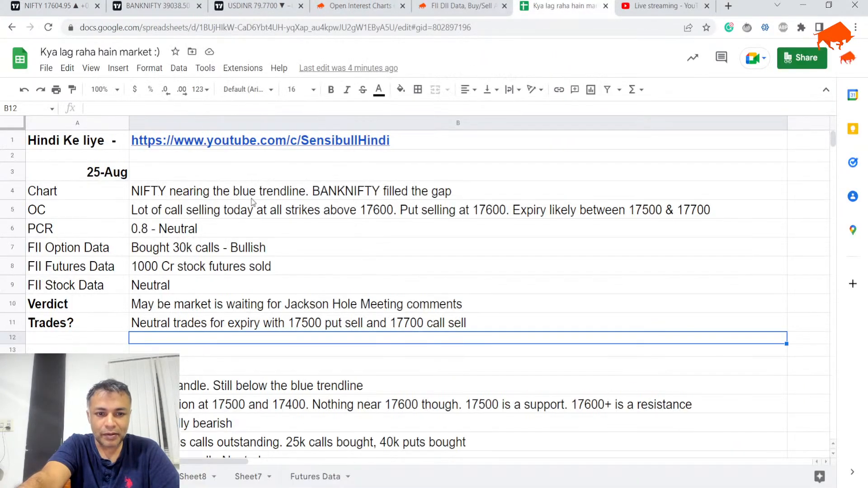
left_click(252, 200)
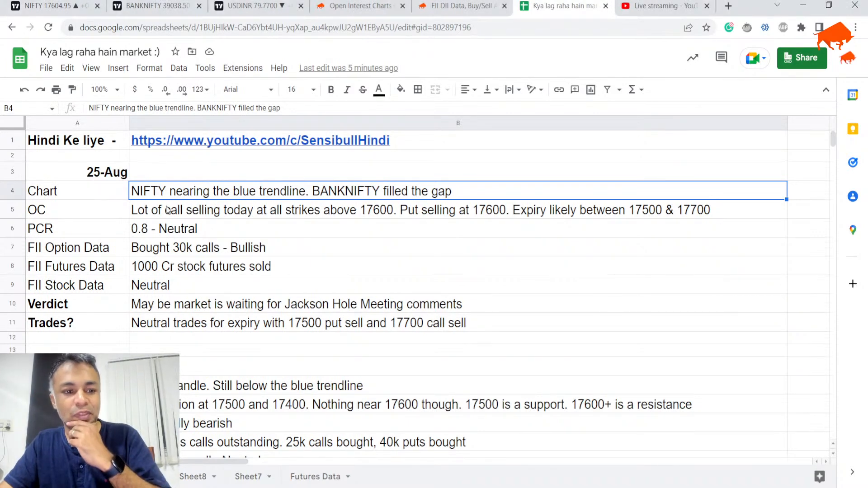
key("Down")
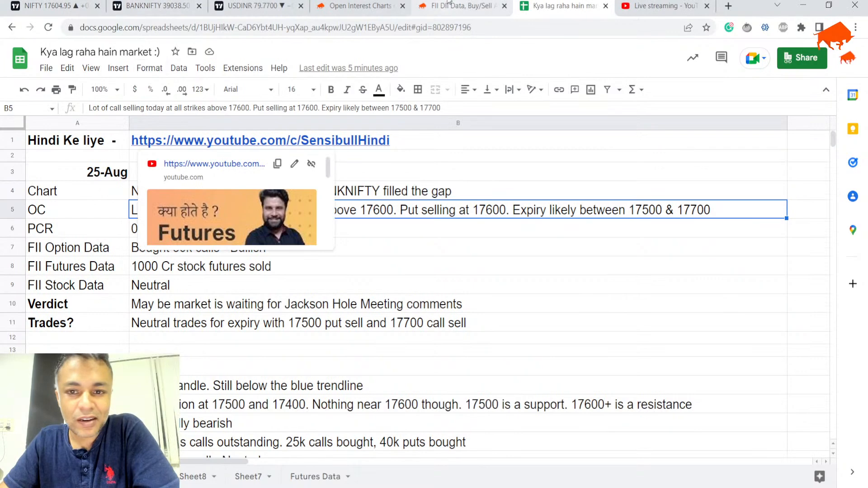
left_click(447, 4)
left_click(378, 4)
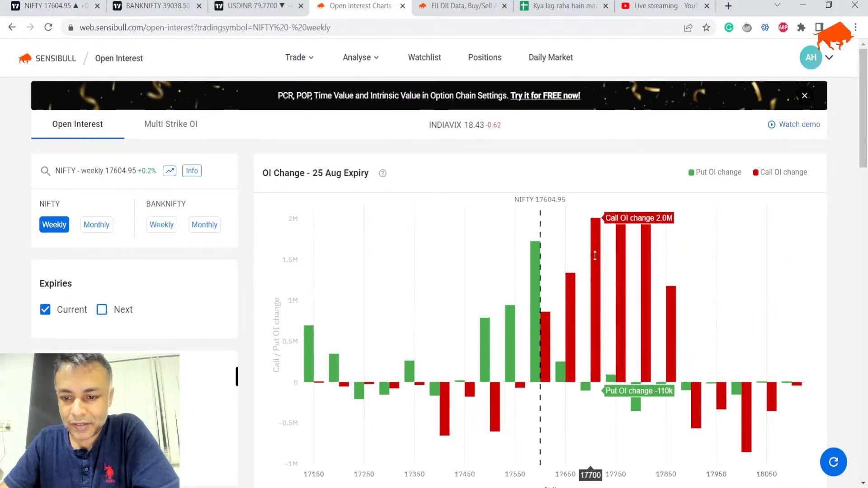
scroll(684, 249, "down", 3)
scroll(620, 229, "up", 3)
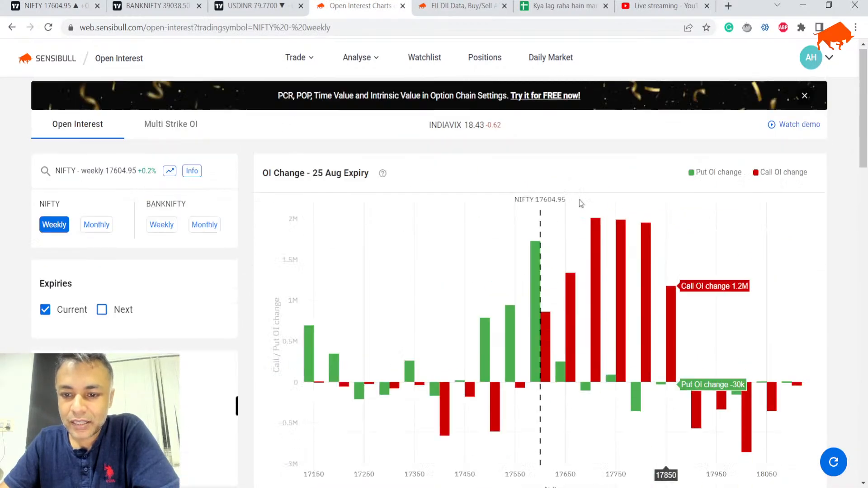
scroll(539, 355, "down", 1)
scroll(539, 355, "down", 3)
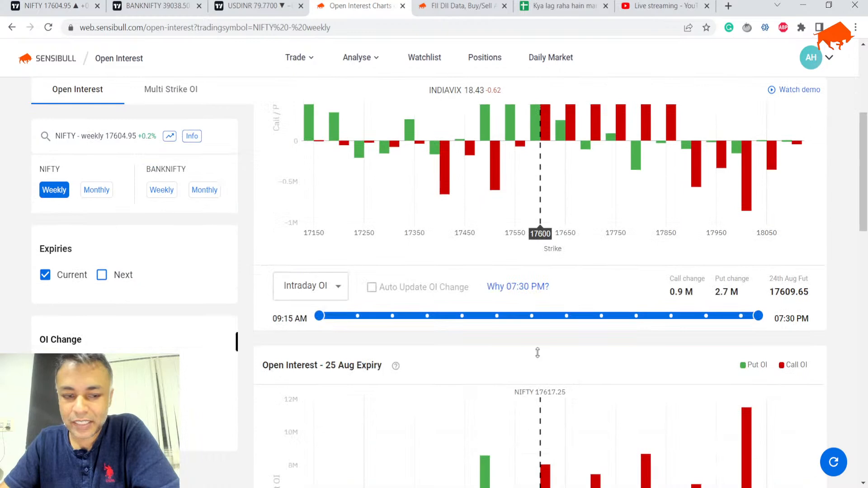
scroll(540, 356, "down", 2)
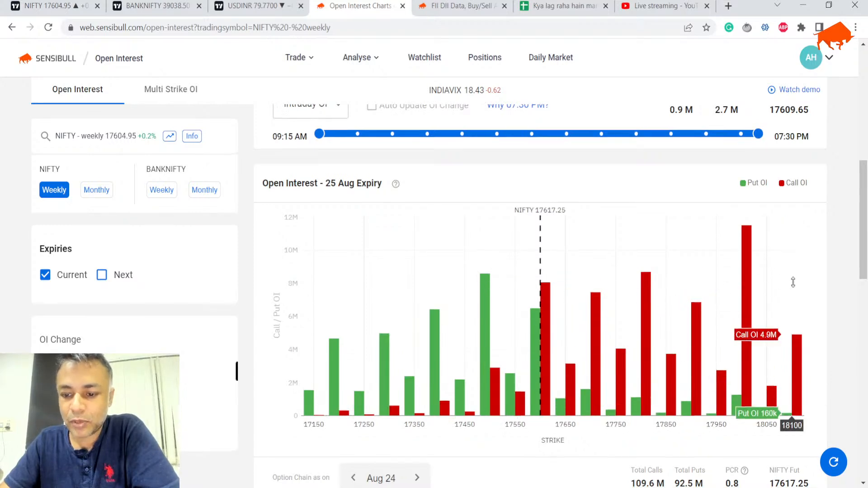
scroll(739, 312, "down", 1)
scroll(752, 306, "down", 2)
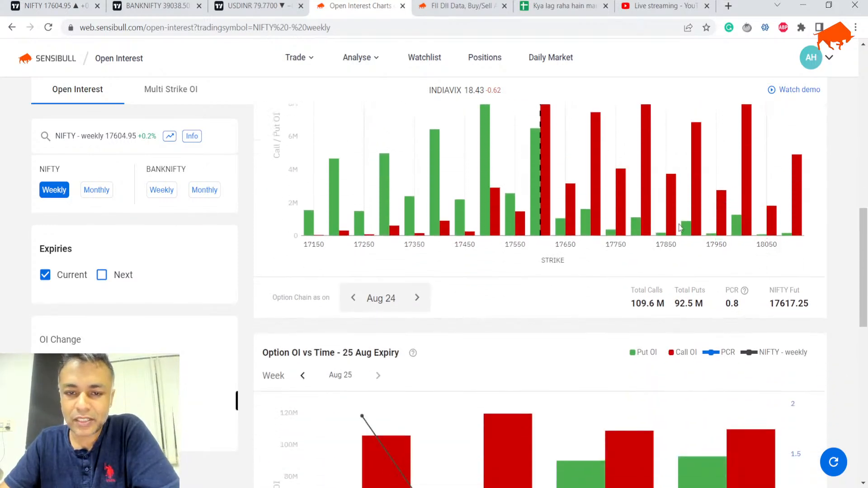
Glance through the live stream, NIFTY chart, OI charts and FII DII tabs, returning to the sheet
left_click(562, 6)
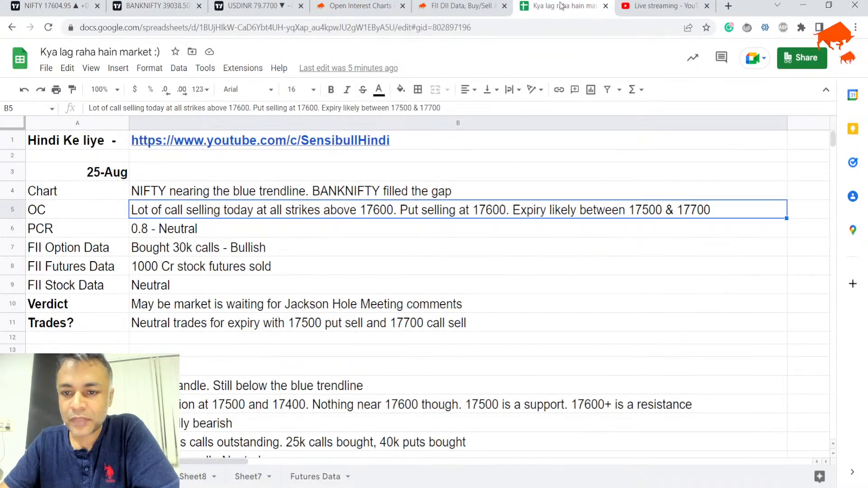
left_click(641, 5)
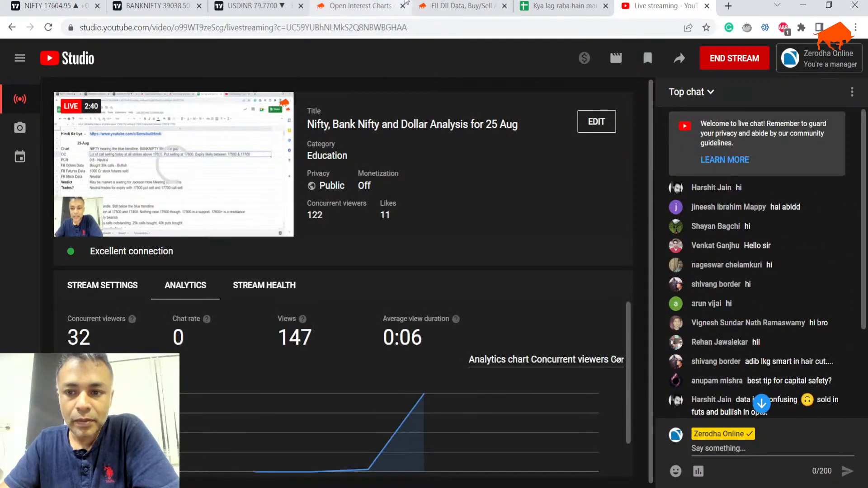
left_click(515, 6)
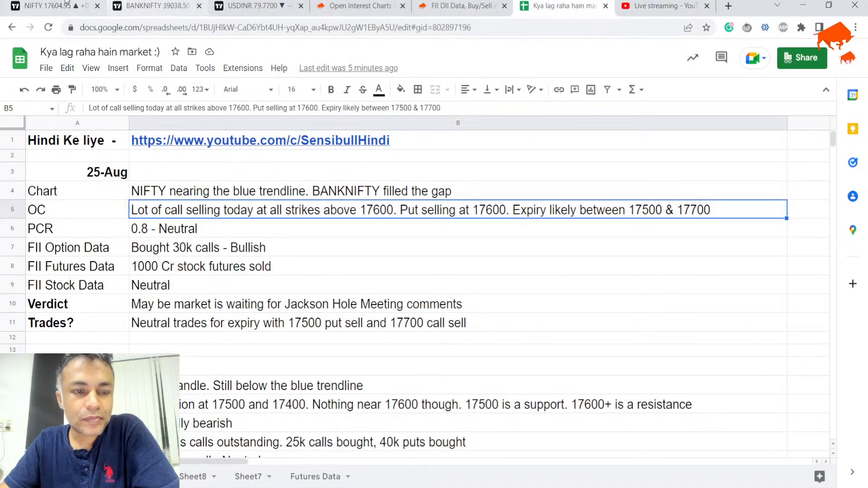
left_click(40, 6)
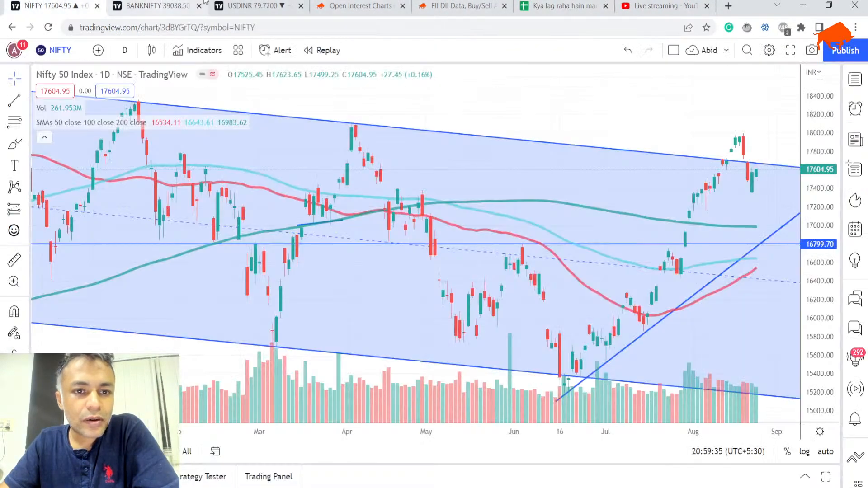
left_click(366, 6)
left_click(461, 6)
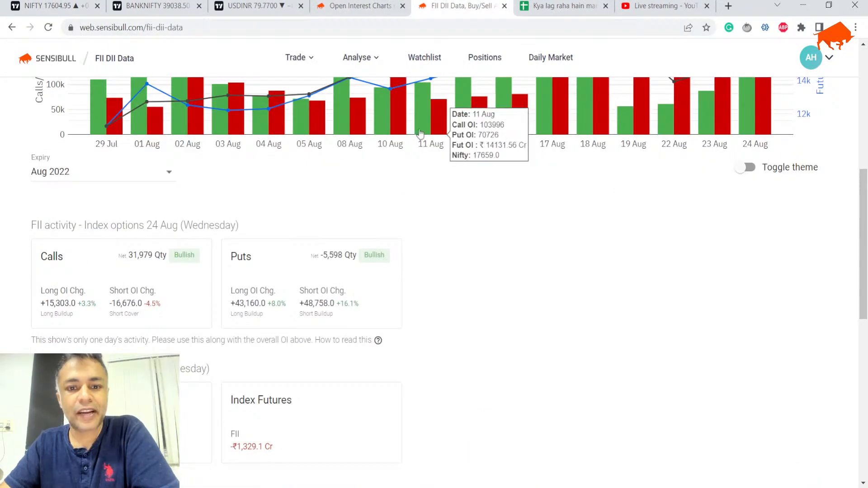
left_click(563, 6)
Review the Chart, OC, PCR and FII Option Data notes in B4–B7
left_click(363, 197)
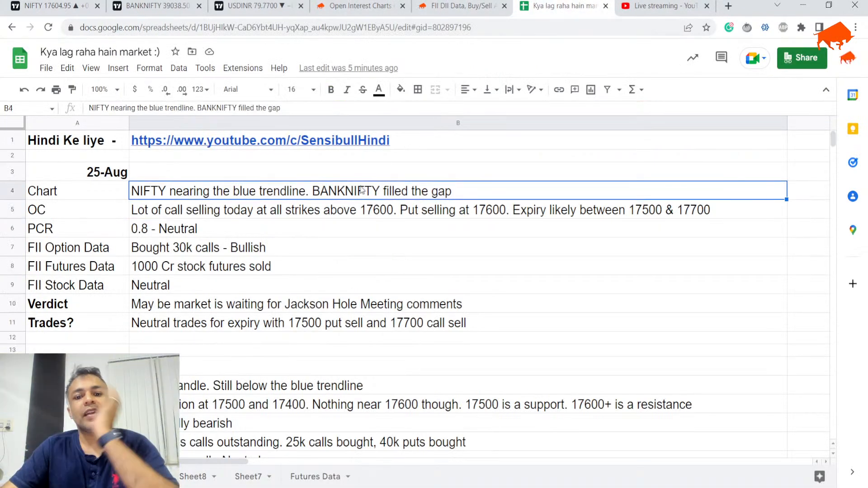
left_click(345, 214)
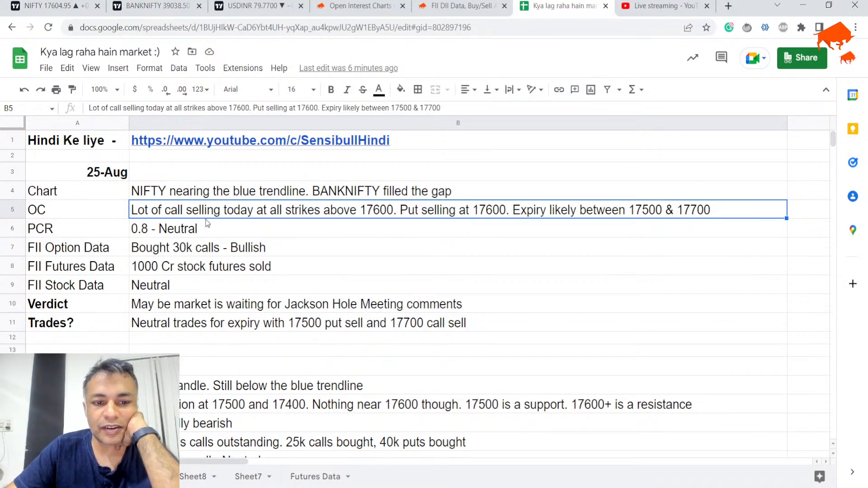
left_click(178, 231)
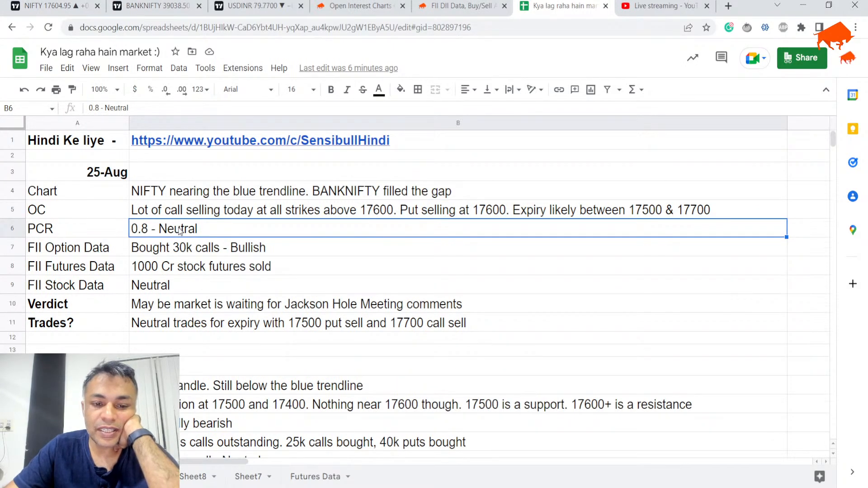
left_click(183, 247)
Highlight the FII index futures net figure of ₹1,329.1 Cr on the FII DII page
left_click(461, 6)
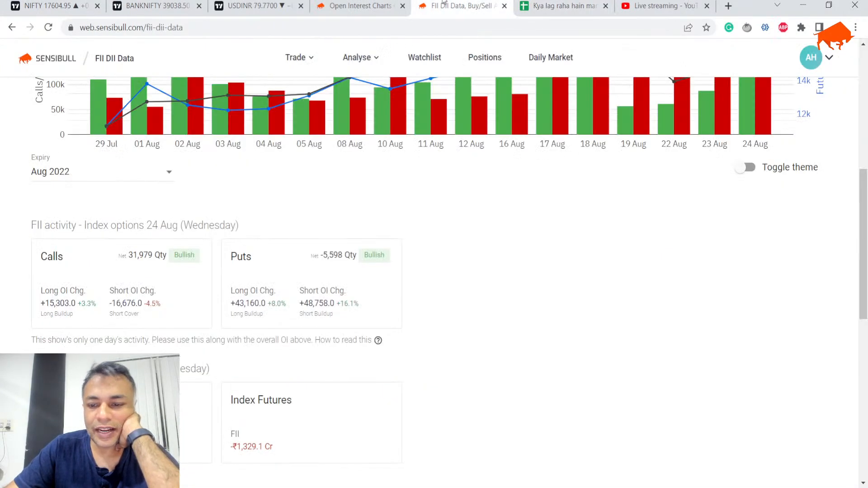
scroll(429, 262, "up", 2)
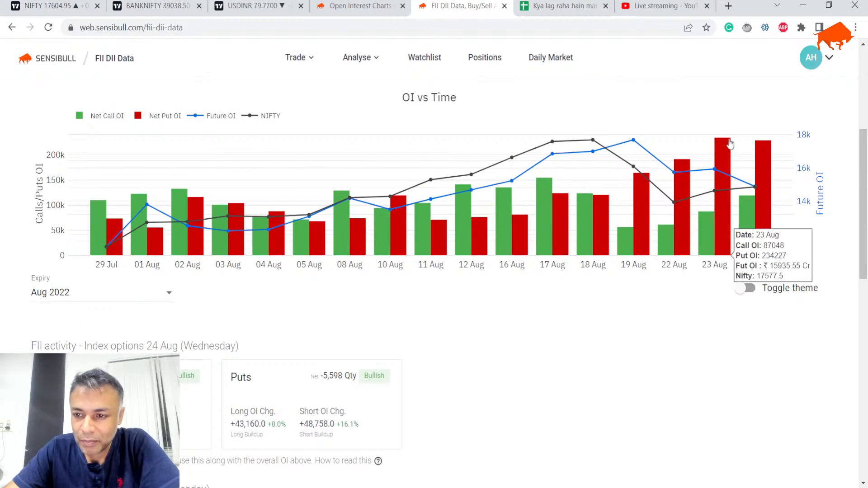
mouse_move(702, 166)
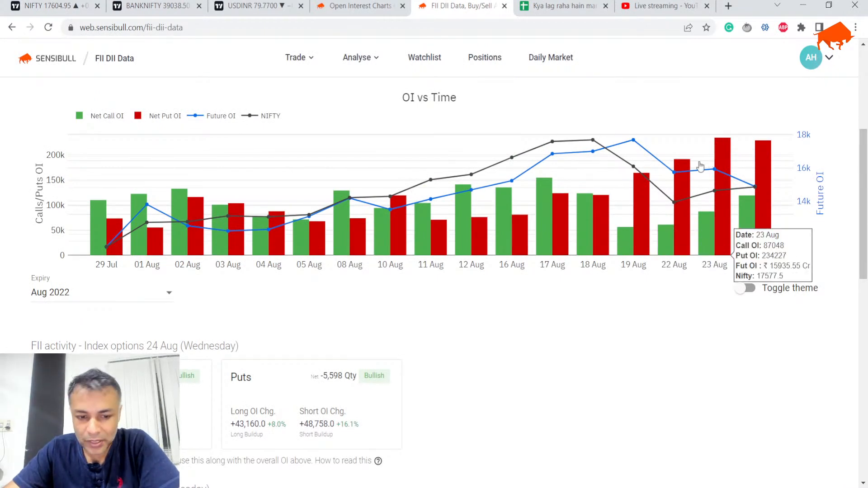
scroll(313, 202, "down", 1)
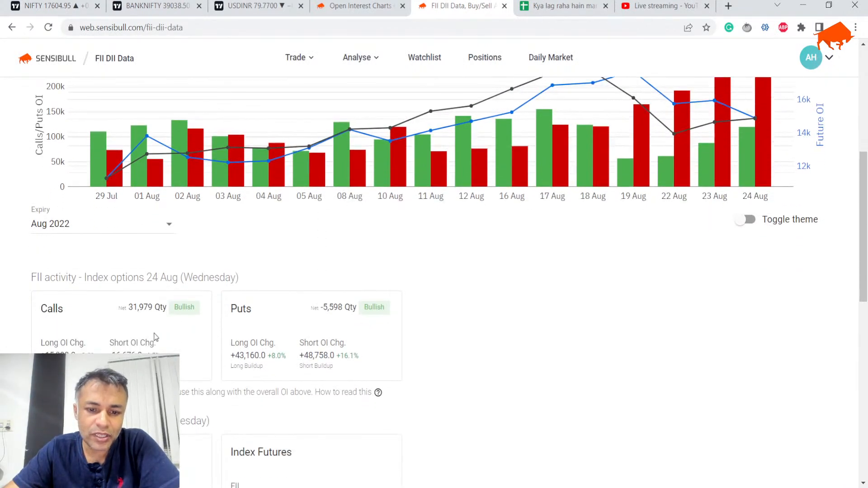
scroll(313, 203, "down", 2)
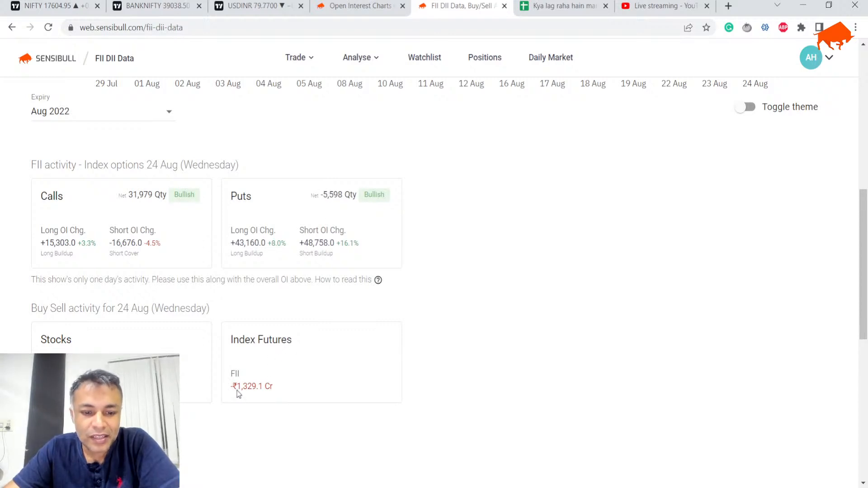
left_click_drag(238, 394, 273, 393)
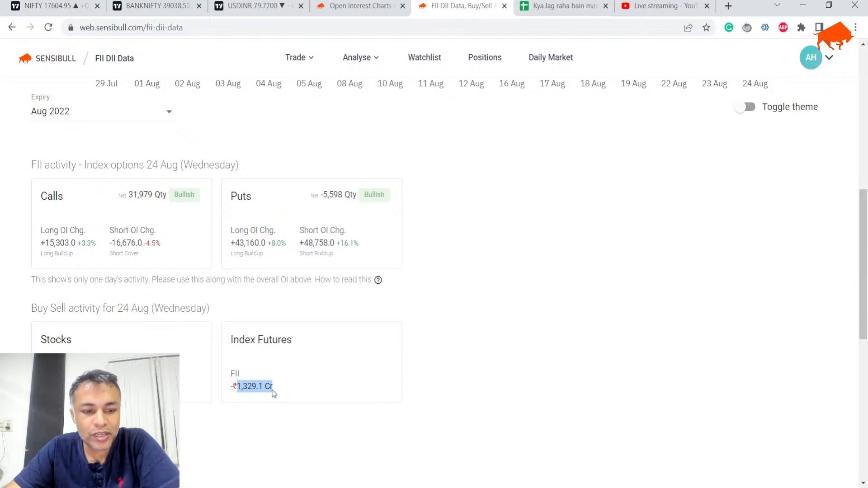
Change B8 to read 'Index futures sold - Bearish' instead of stock futures
left_click(563, 6)
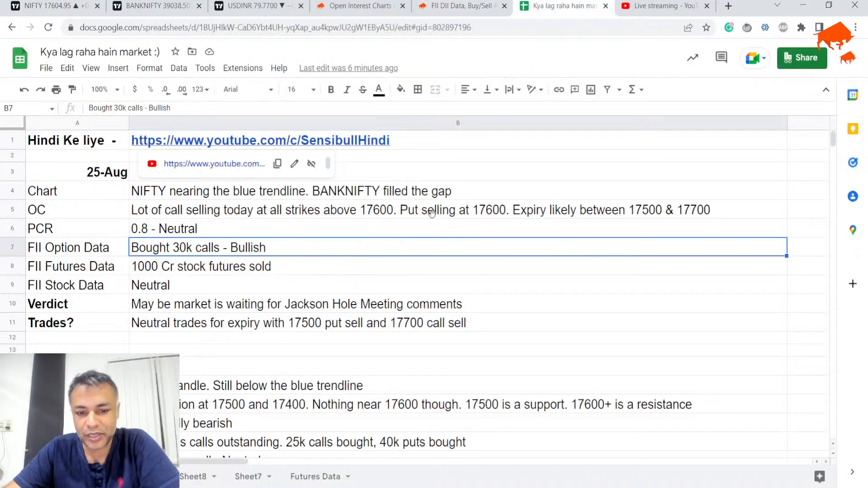
key("Down")
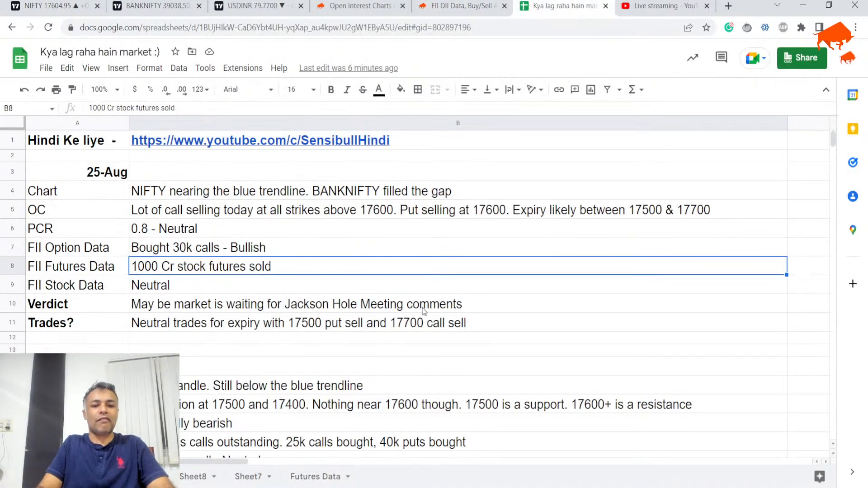
key("Return")
key("ctrl+Left")
key("ctrl+Left")
key("ctrl+Left")
key("ctrl+shift+Right")
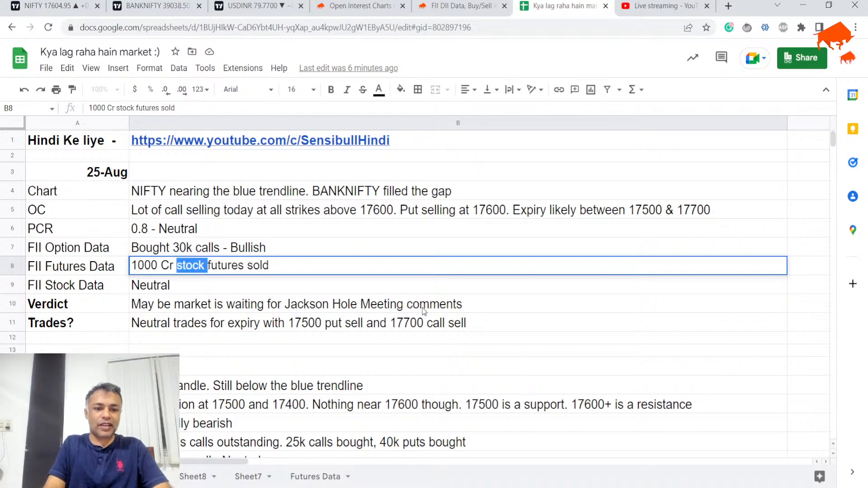
key("BackSpace")
type("Index ")
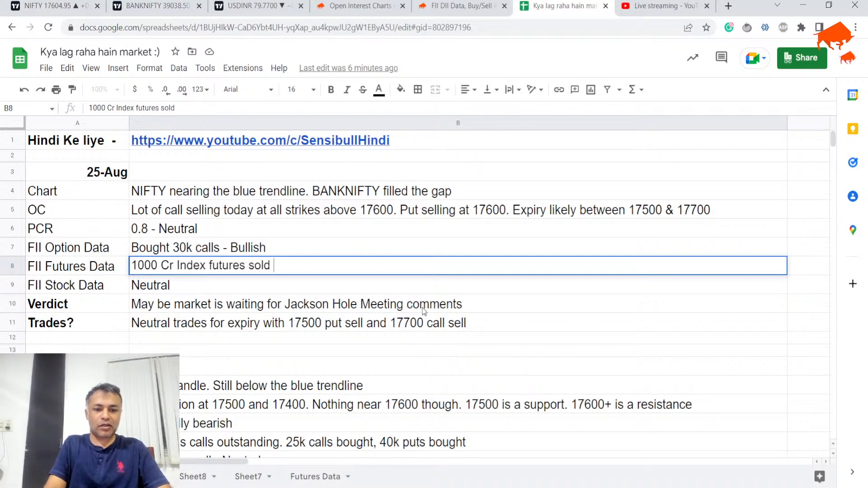
type("- ")
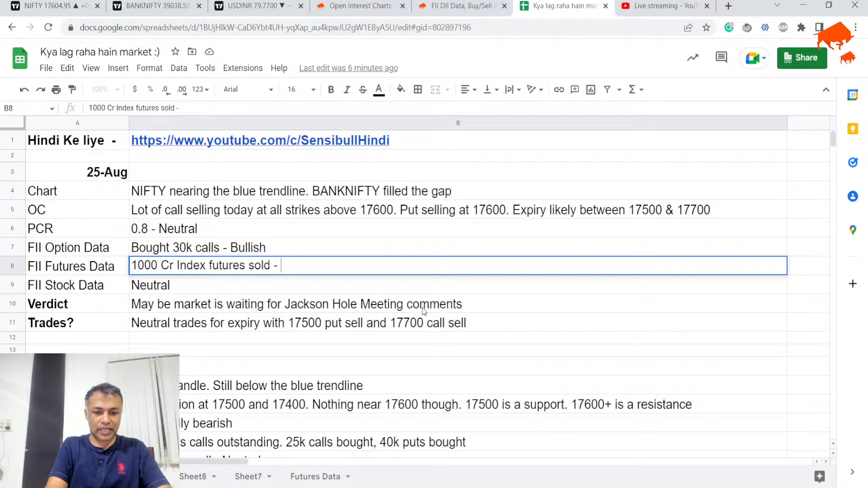
type("Bearish")
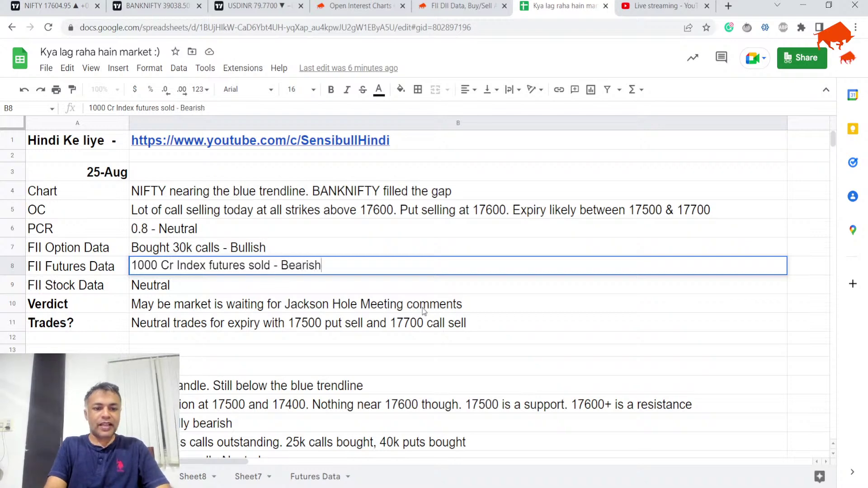
key("Return")
Prepend 'Mixed signals. Rangebound expiry very likely.' to the B10 verdict, then check the stream
key("Down")
key("Return")
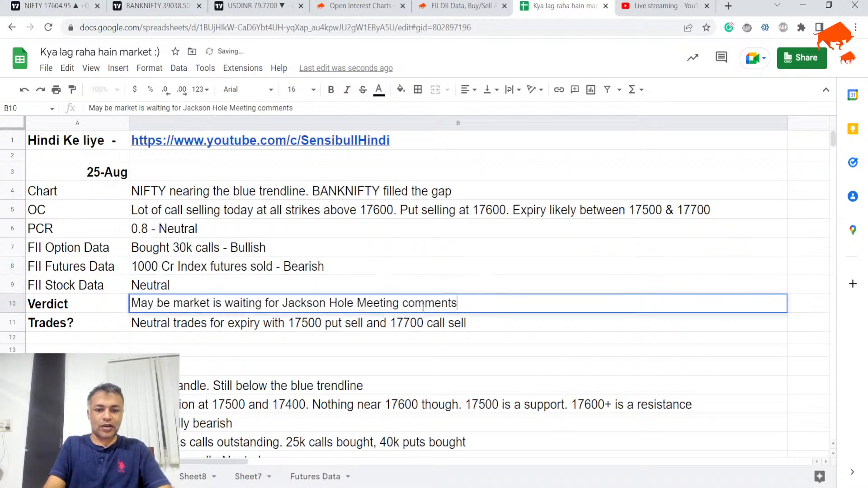
key("Home")
type("Mi")
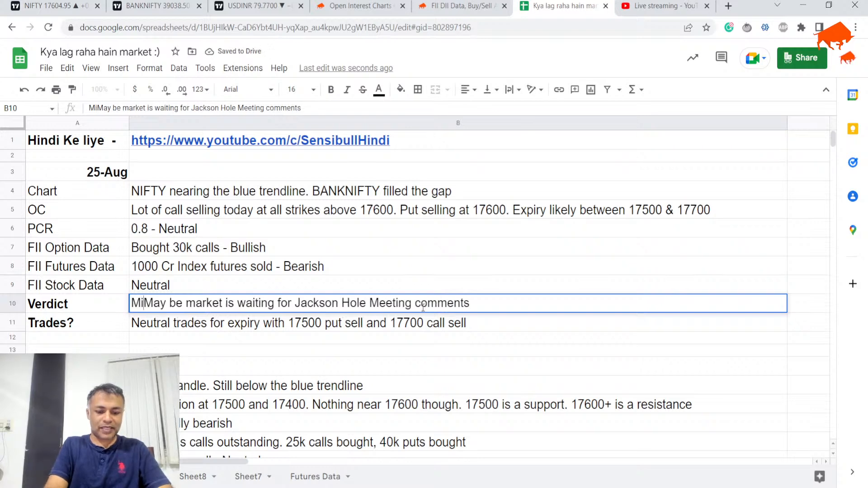
type("xed signals. ")
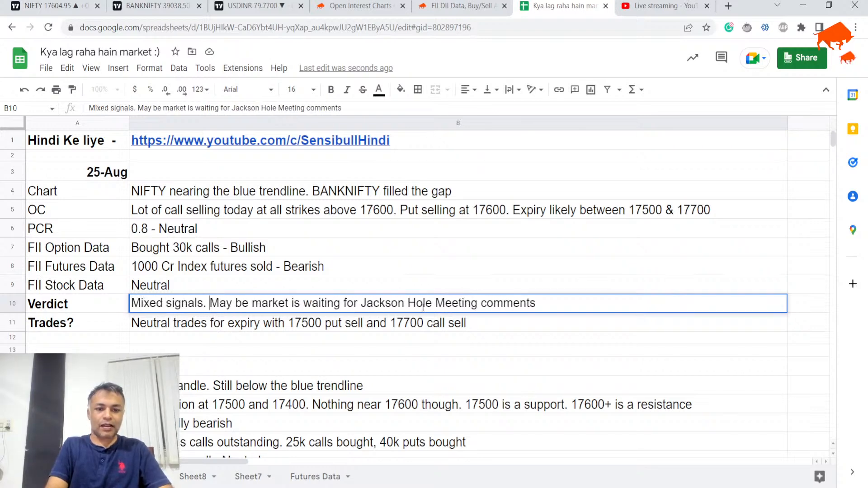
type("Rangebound t")
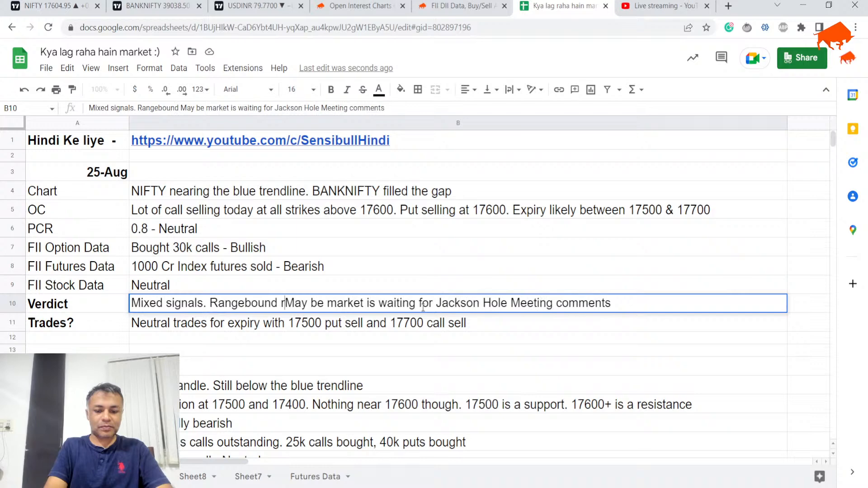
key("BackSpace")
type("epiry")
key("BackSpace")
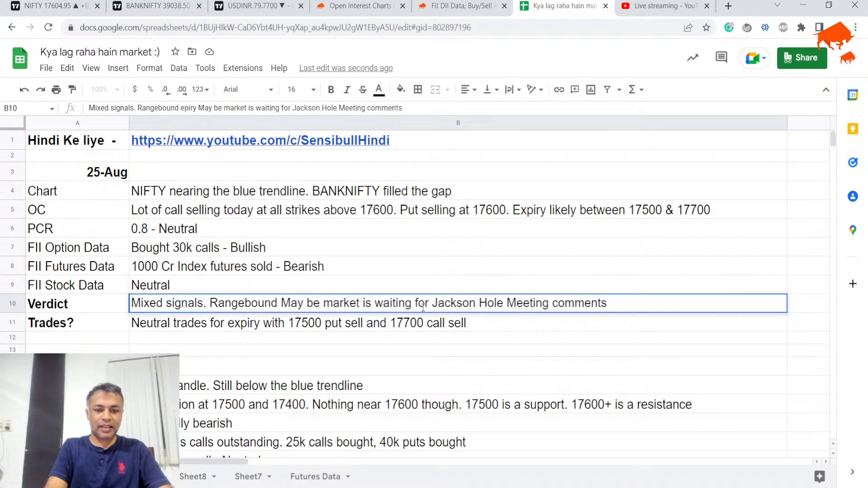
key("BackSpace")
key("BackSpace")
key("BackSpace")
type("xpiry ")
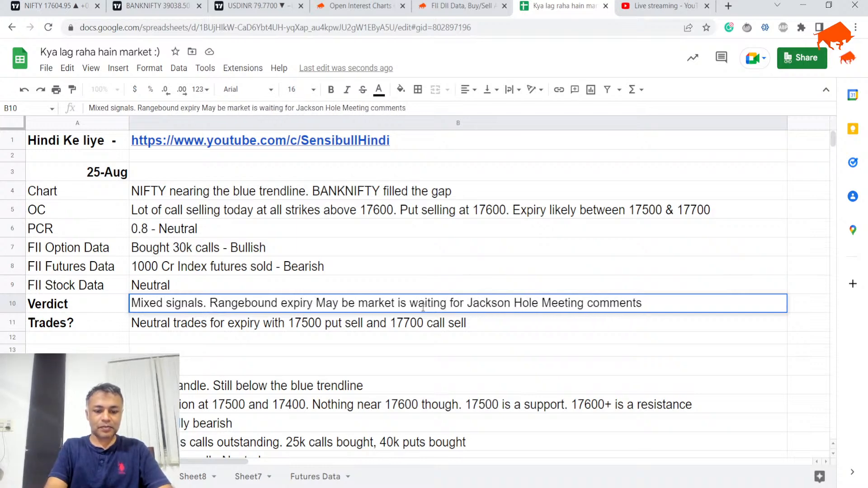
type("very likely")
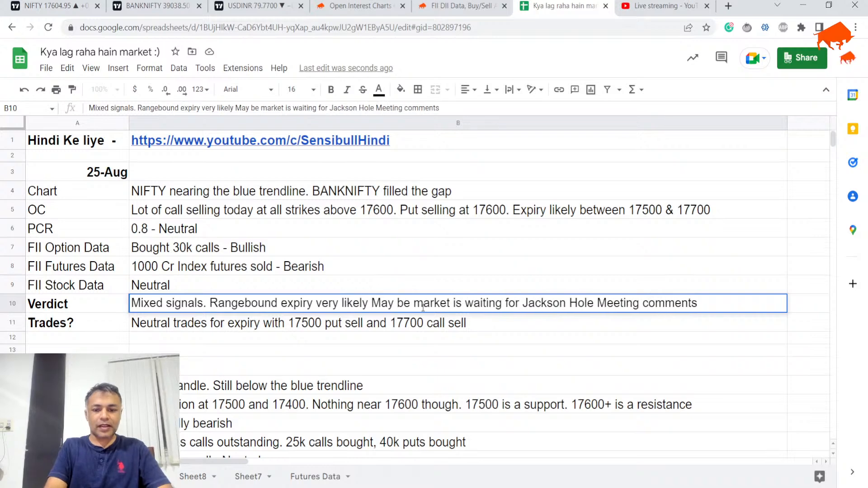
key("BackSpace")
type(".")
key("Return")
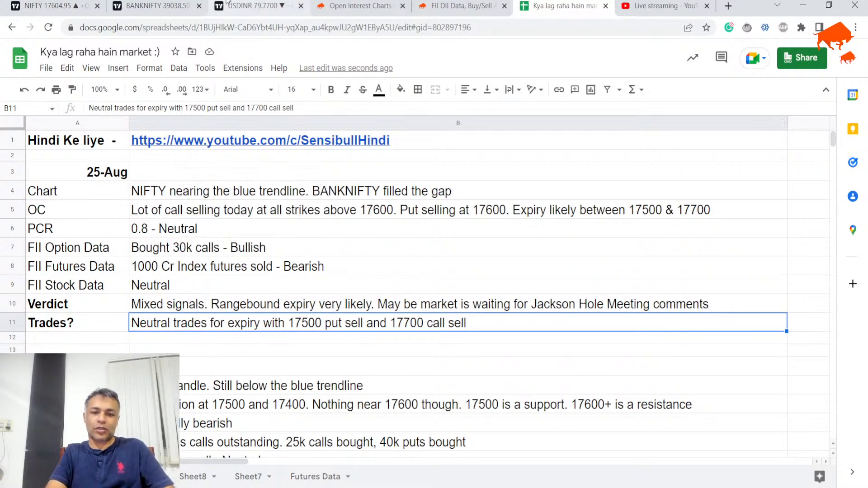
left_click(662, 6)
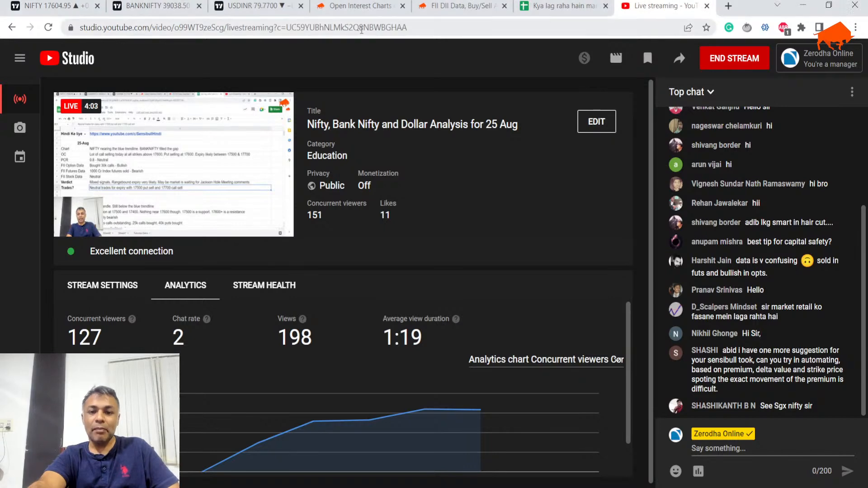
Check SGX Nifty at 17,708.5 on sgxnifty.org, then return to the open interest charts
left_click(728, 5)
type("sgx")
key("Return")
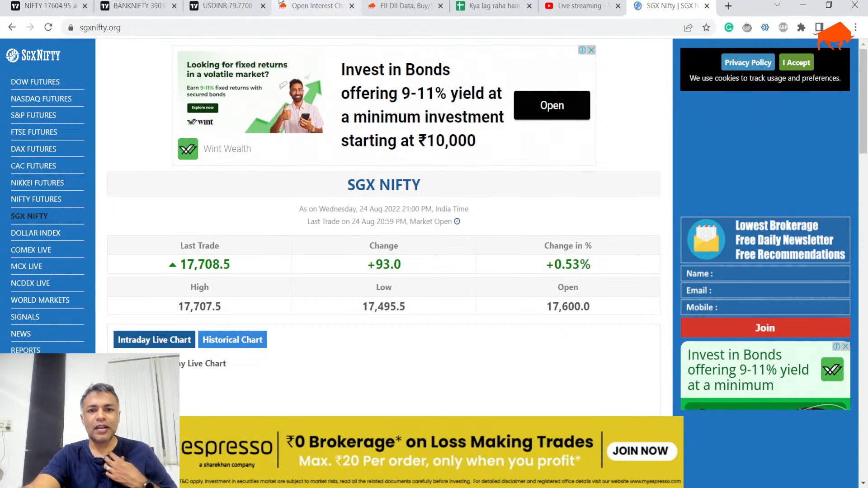
left_click(314, 5)
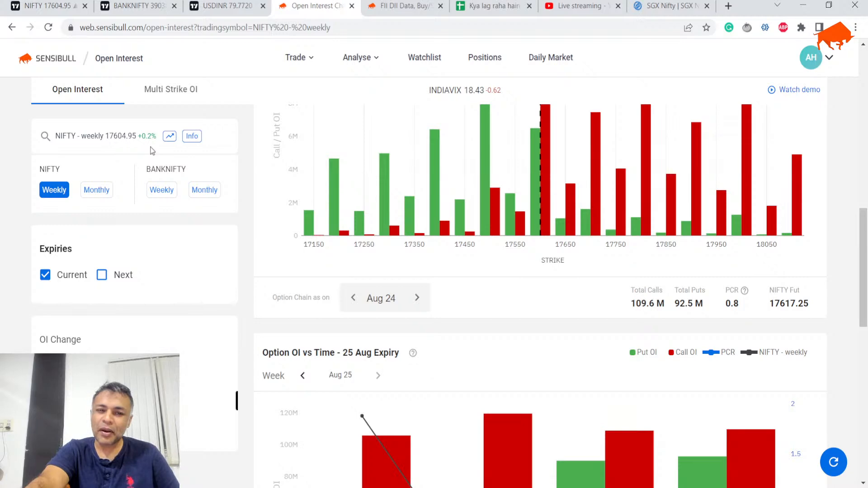
scroll(153, 150, "up", 5)
scroll(153, 156, "up", 5)
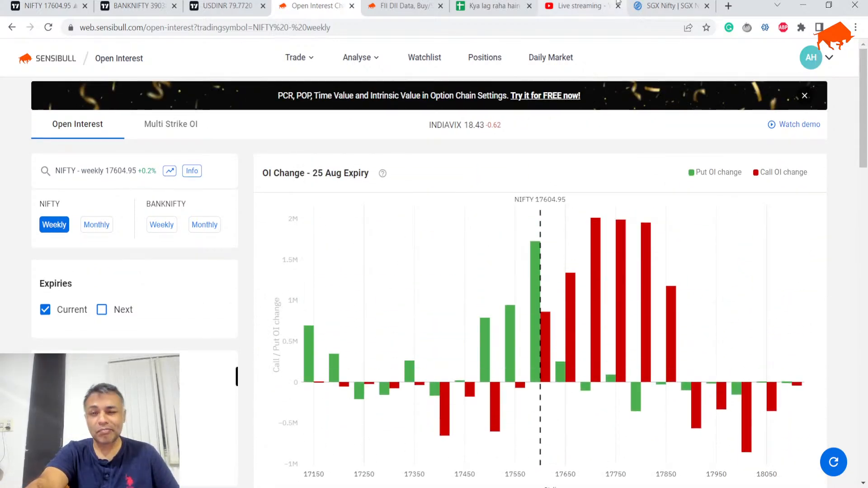
left_click(583, 6)
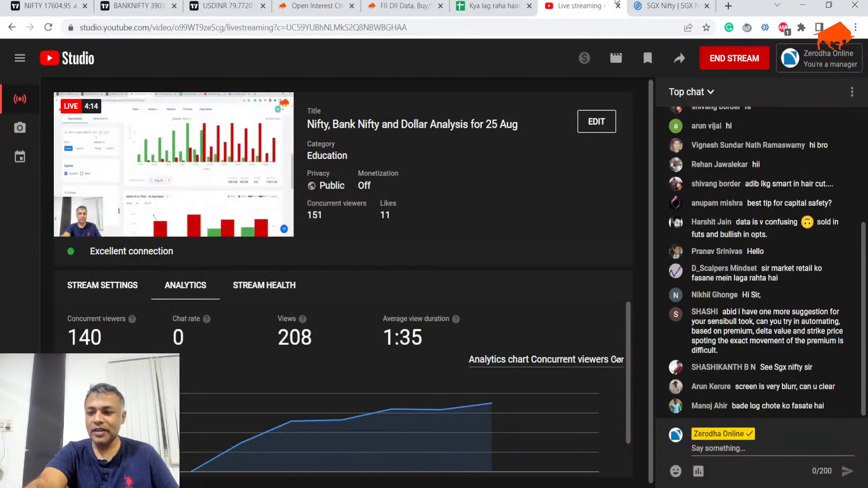
left_click(661, 5)
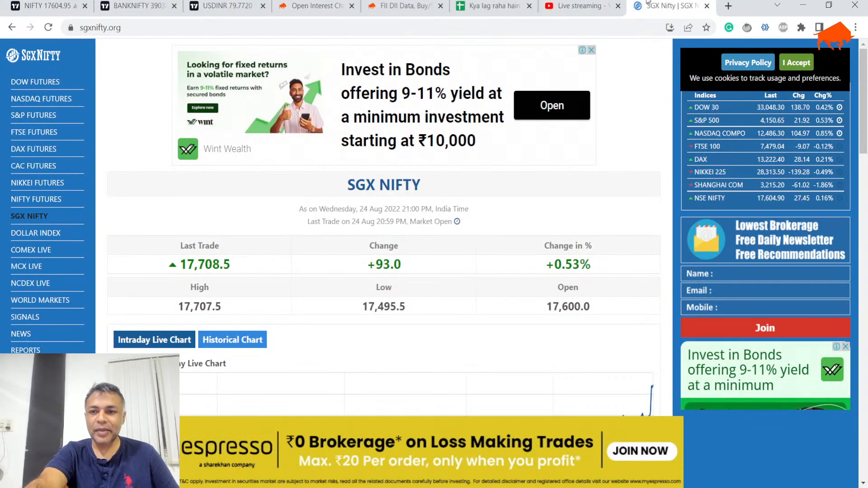
left_click(326, 4)
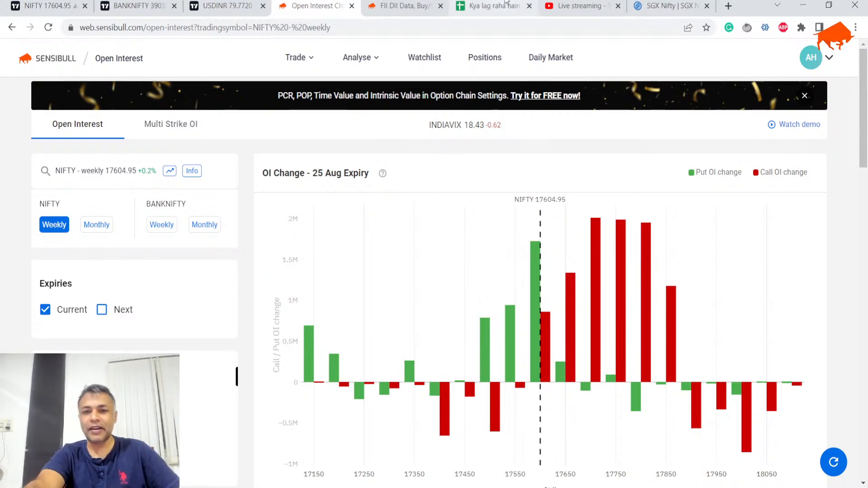
left_click(488, 6)
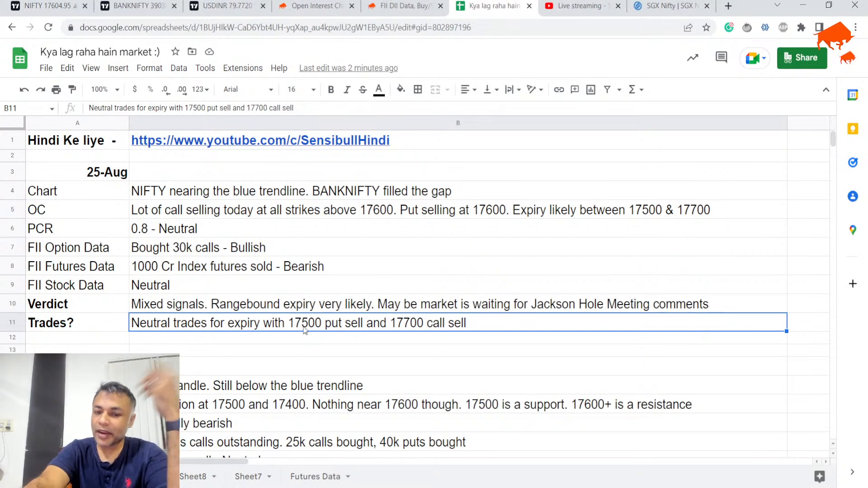
left_click(323, 5)
scroll(529, 318, "down", 5)
scroll(525, 323, "down", 3)
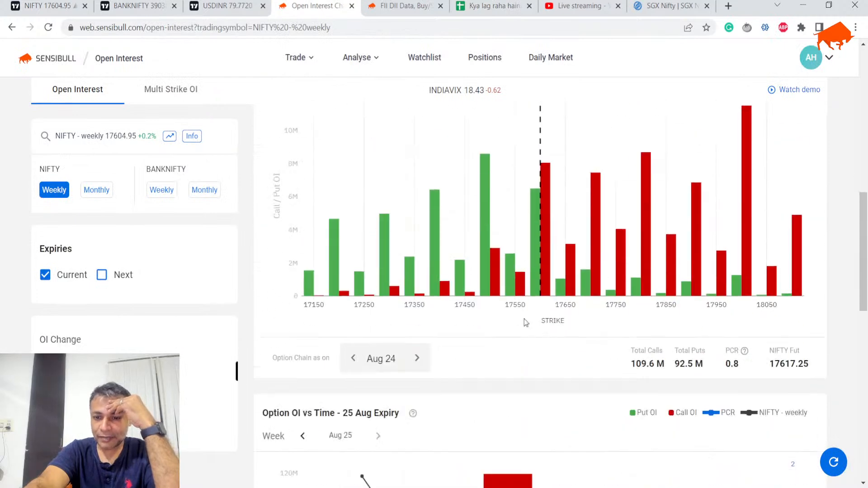
mouse_move(545, 218)
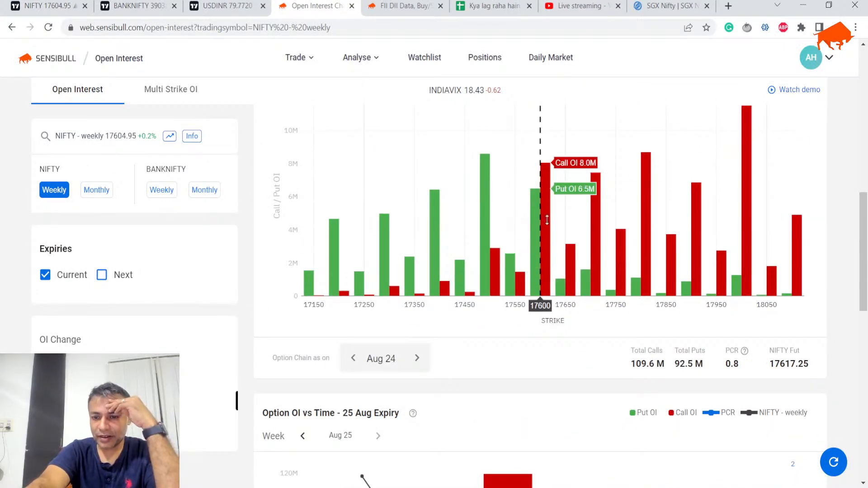
scroll(546, 220, "up", 3)
scroll(571, 216, "up", 4)
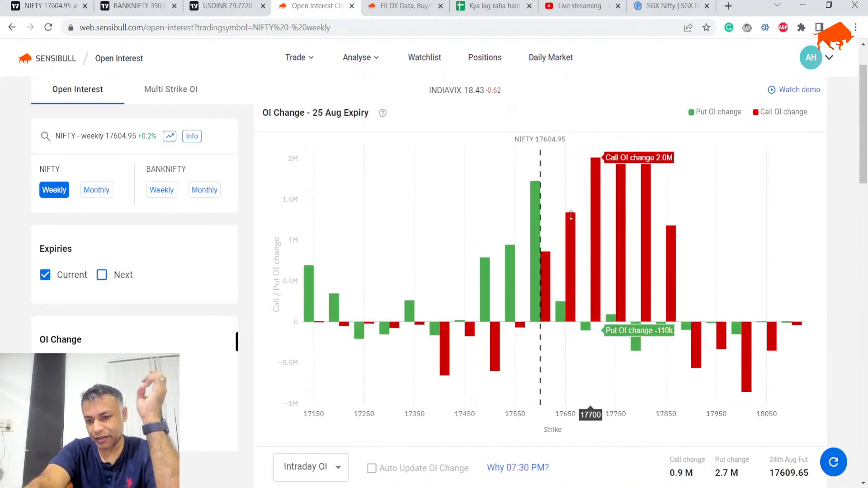
scroll(549, 218, "down", 3)
scroll(525, 351, "down", 3)
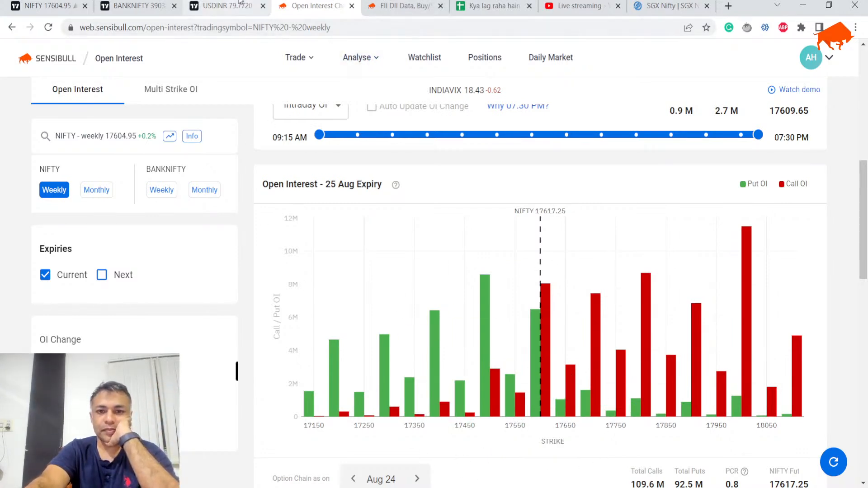
Revisit the FII DII activity figures and the SGX Nifty quote
left_click(384, 6)
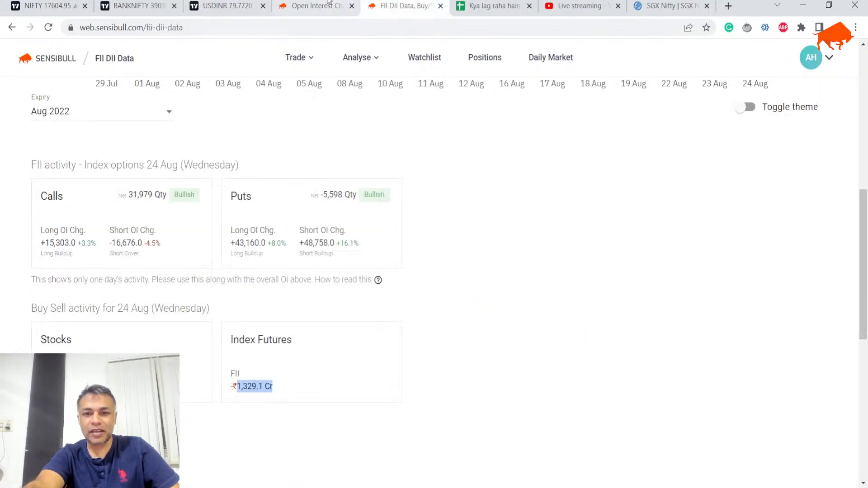
left_click(662, 7)
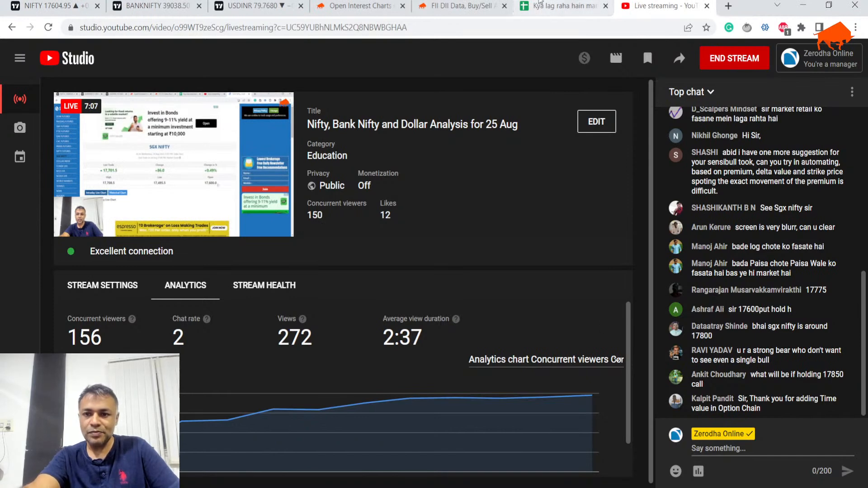
Open kite.zerodha.com in a new tab and log in with the password
left_click(563, 5)
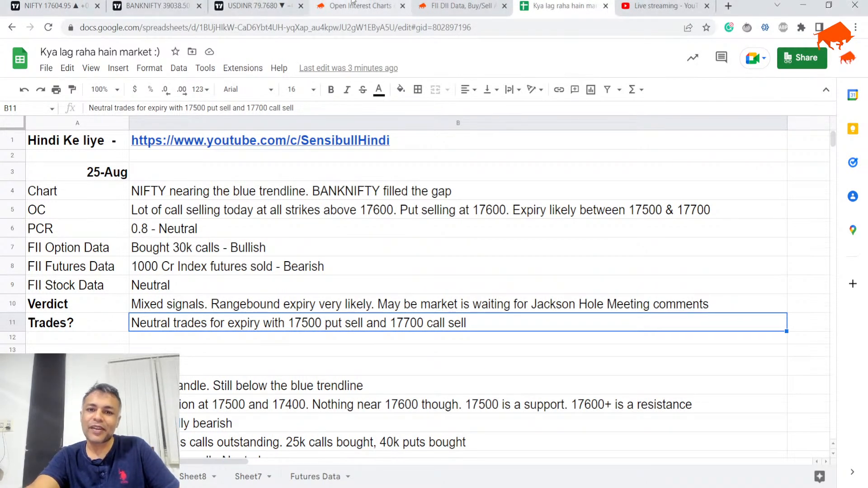
left_click(726, 6)
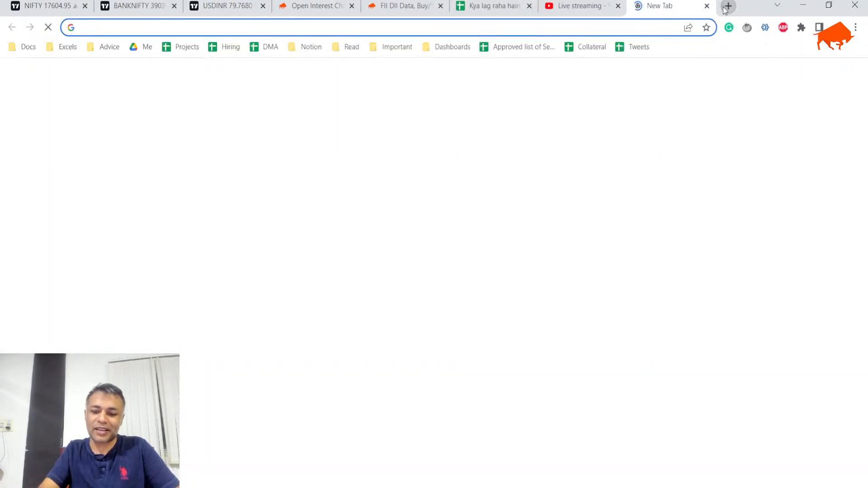
type("k")
key("Return")
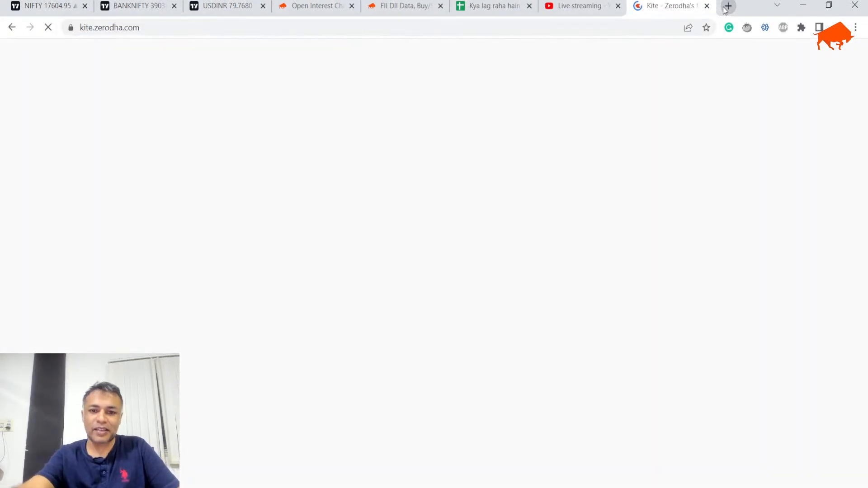
type("•••")
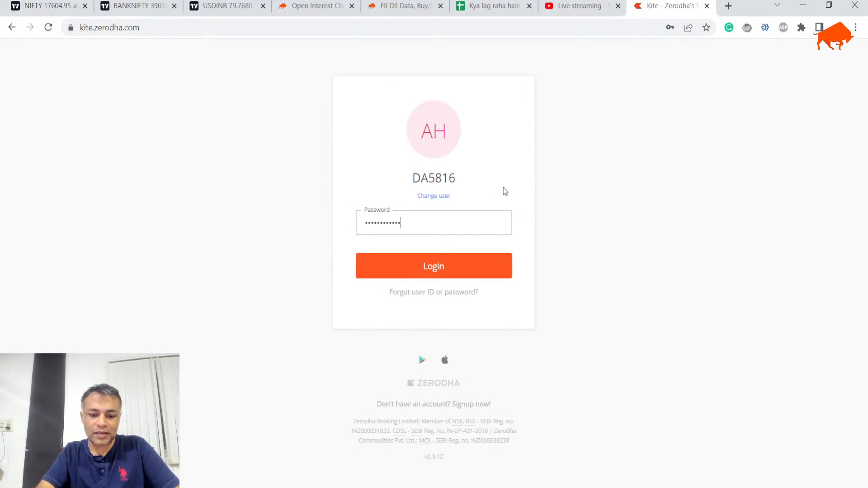
key("Return")
type("•")
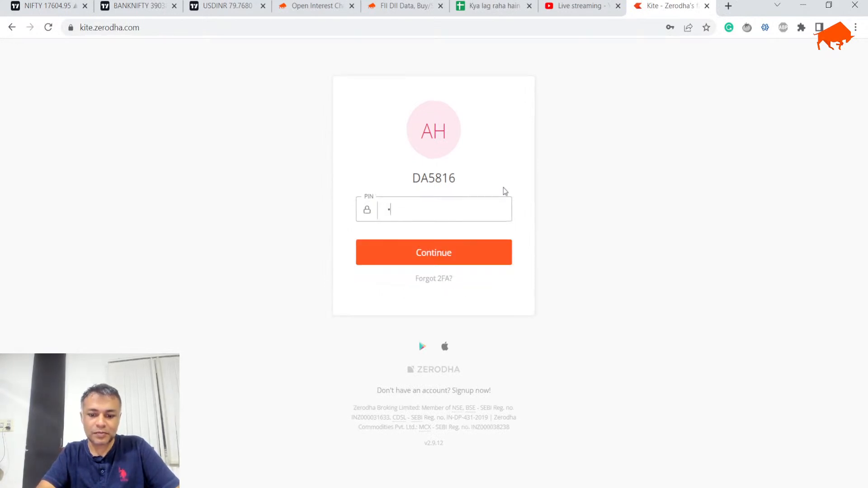
type("•••")
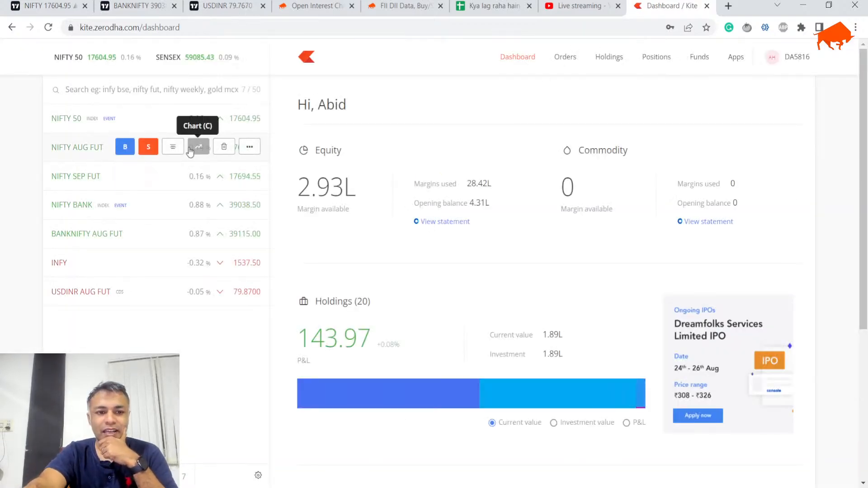
mouse_move(156, 290)
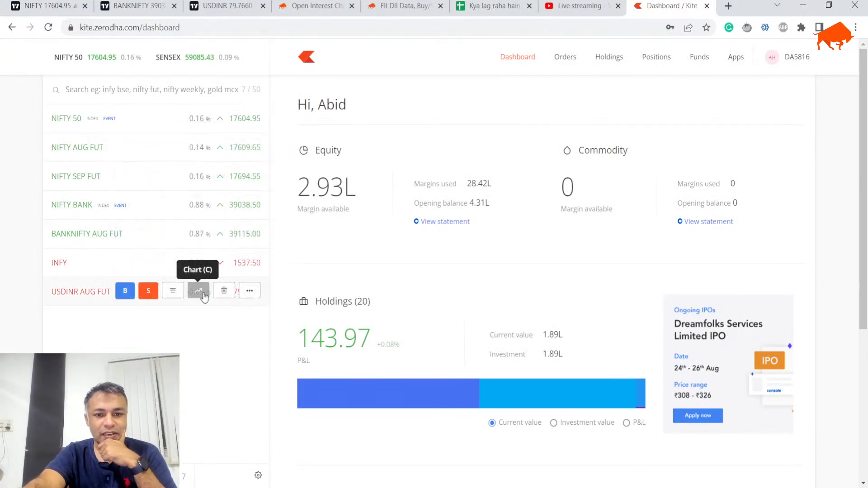
Study the USDINR AUG FUT chart in Kite, then move to the TradingView USDINR chart
left_click(199, 292)
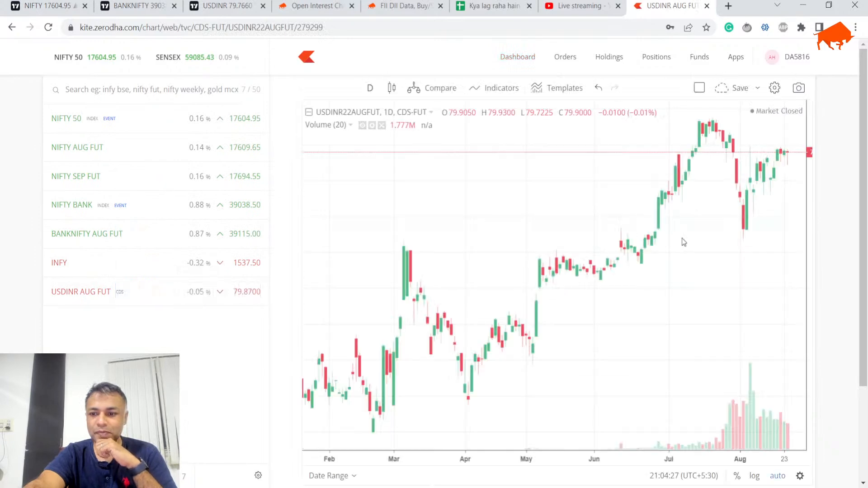
scroll(719, 169, "up", 3)
scroll(739, 166, "up", 2)
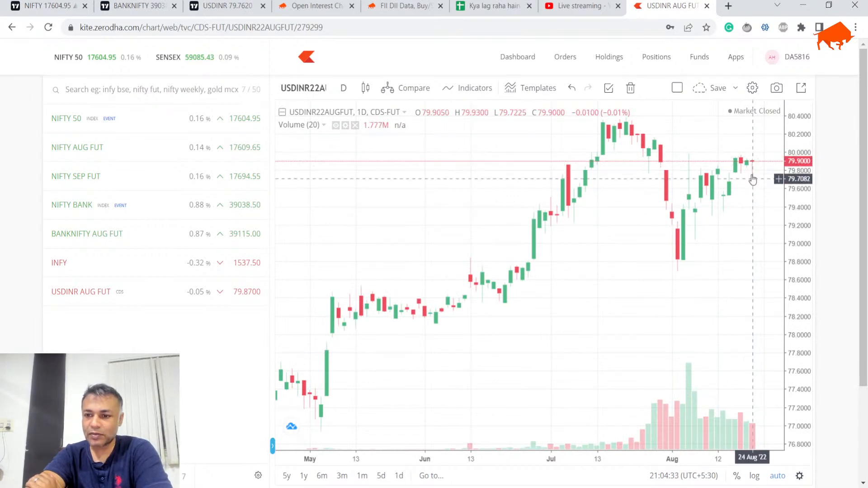
scroll(732, 178, "up", 2)
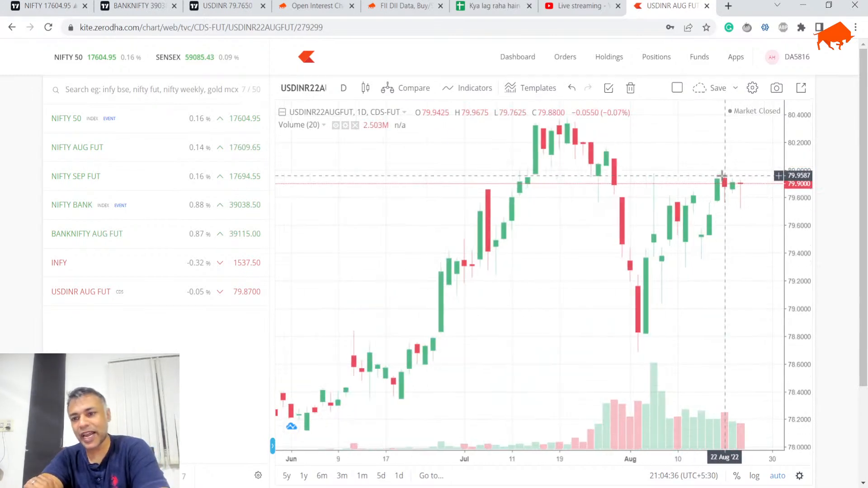
scroll(724, 183, "down", 1)
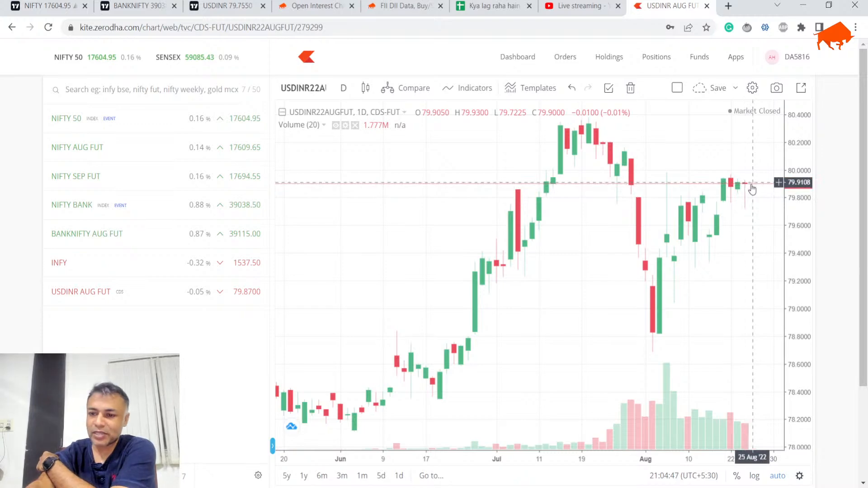
scroll(748, 189, "up", 2)
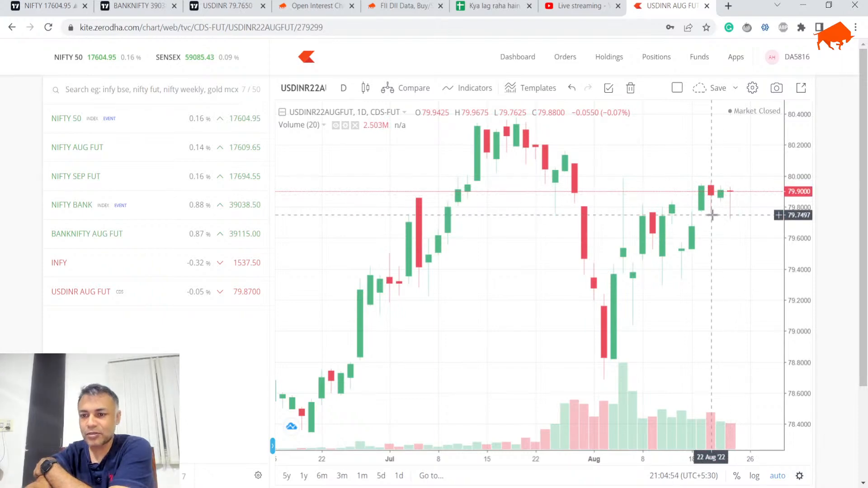
scroll(711, 215, "down", 1)
scroll(711, 215, "down", 1)
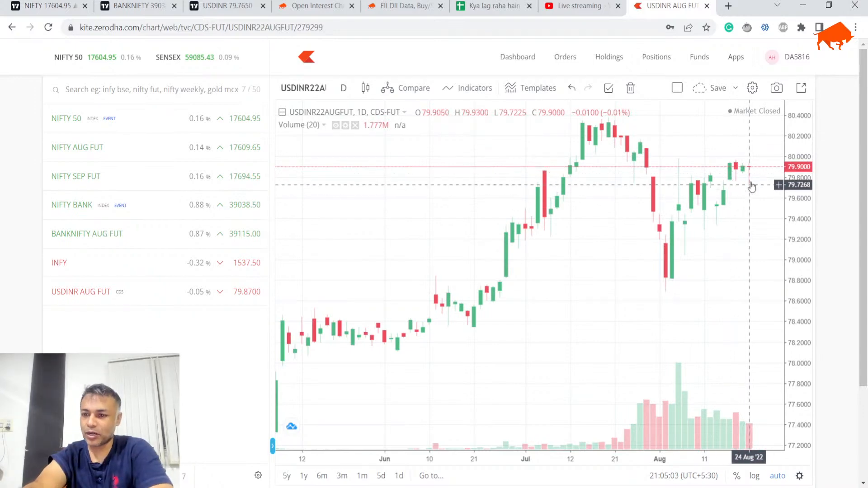
scroll(740, 168, "down", 1)
scroll(729, 180, "down", 1)
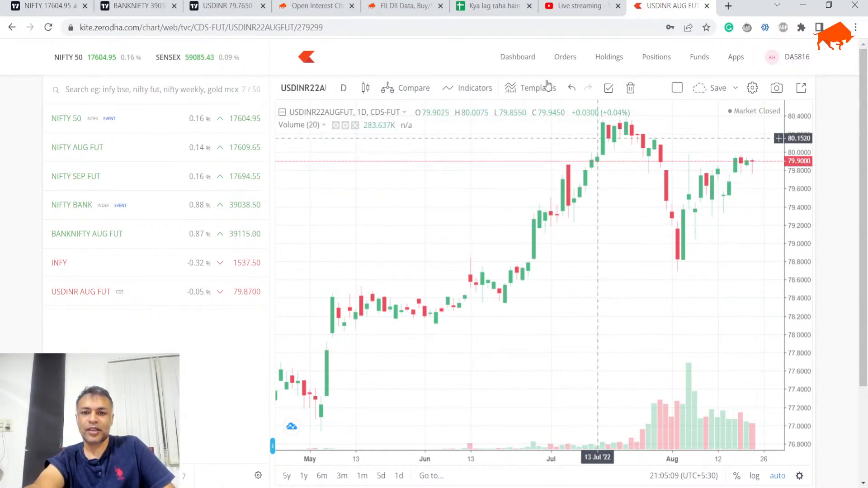
left_click(204, 6)
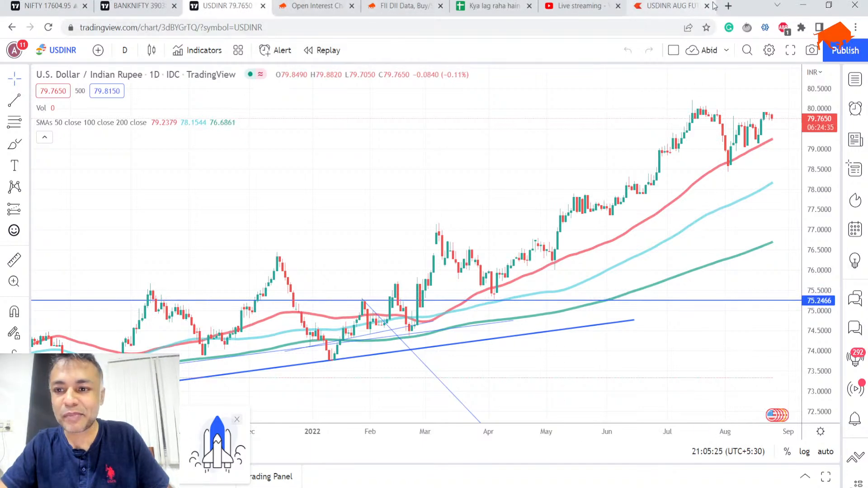
Check the SGX Nifty quote (17,698.5, up 83) on sgxnifty.org in a new tab, then close it
left_click(730, 7)
type("sg")
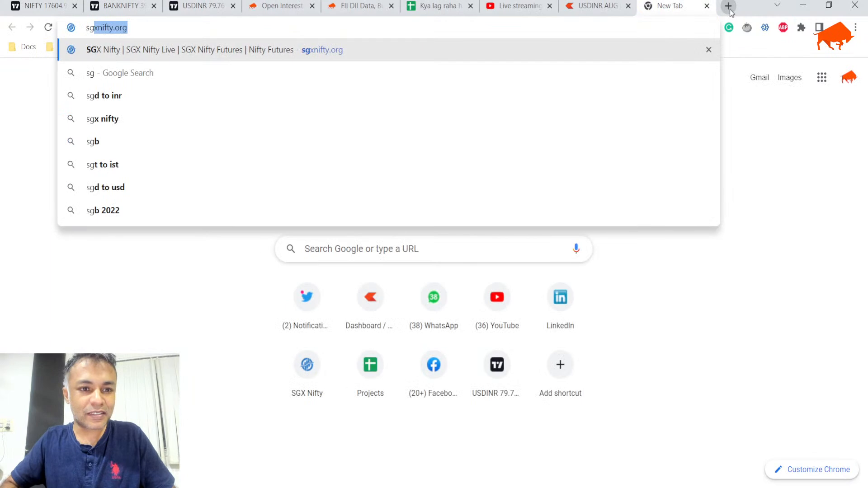
key("Return")
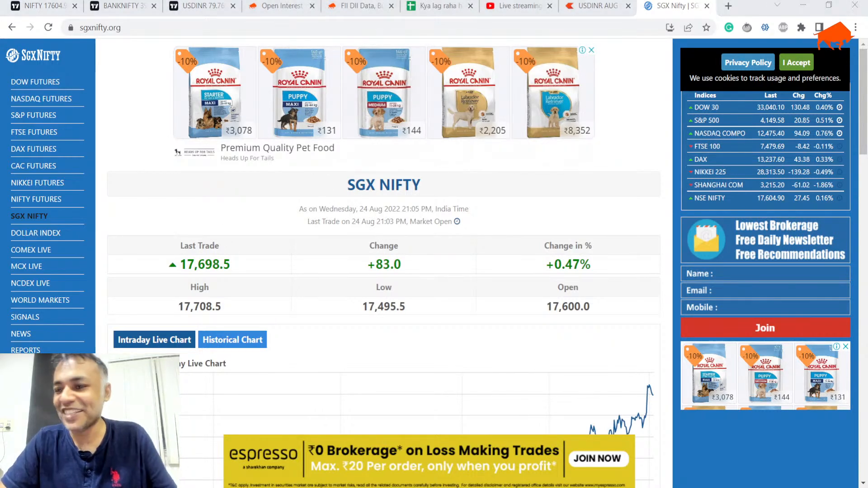
left_click(350, 234)
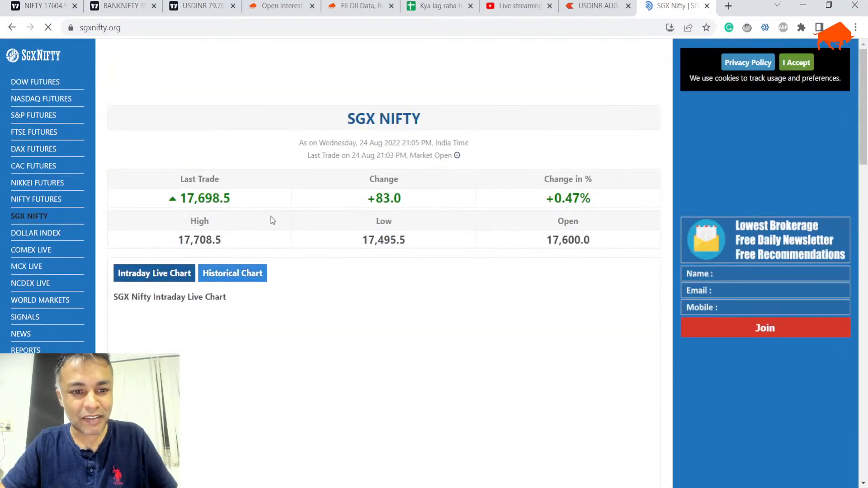
key("ctrl+w")
Return to the NIFTY chart and make abandoned attempts at searching for an SGX symbol
left_click(54, 4)
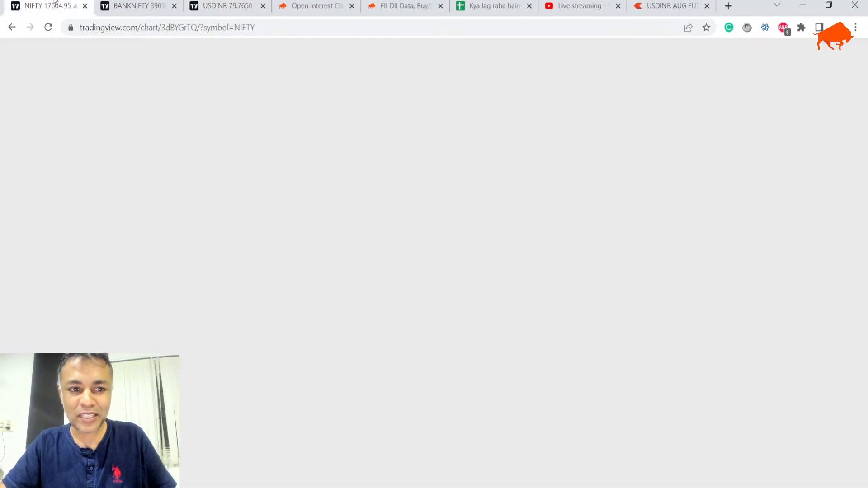
left_click(69, 48)
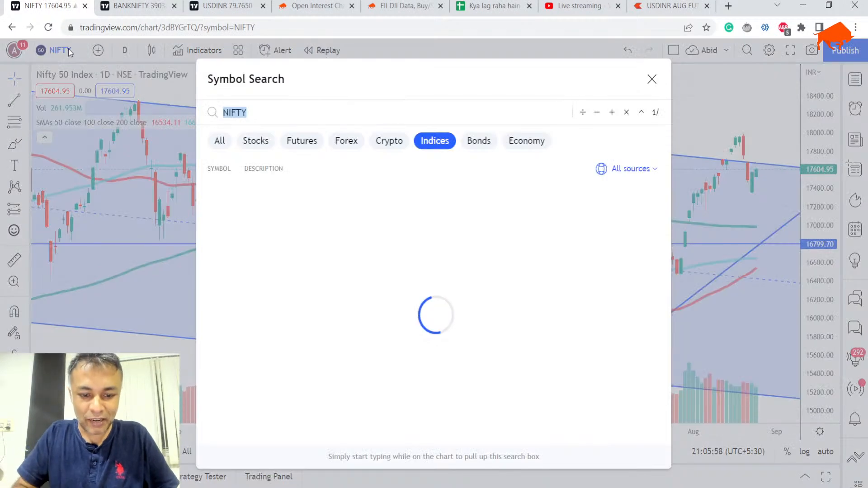
type("SGXM")
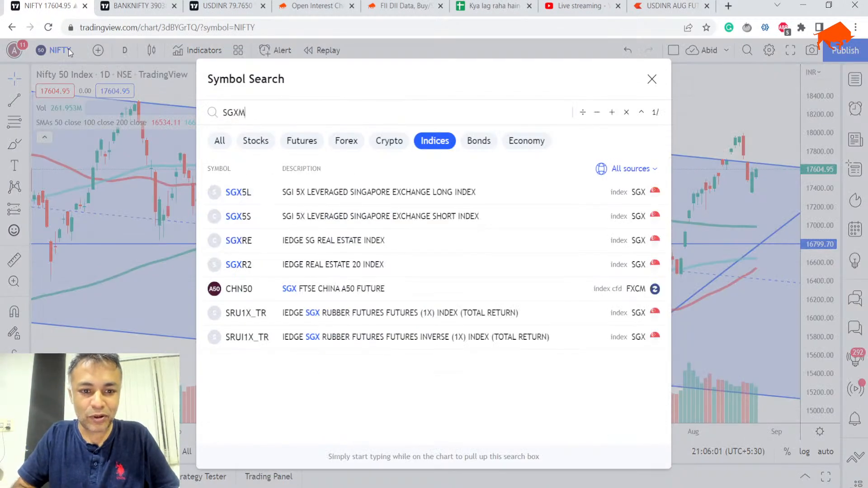
key("BackSpace")
type("NIF")
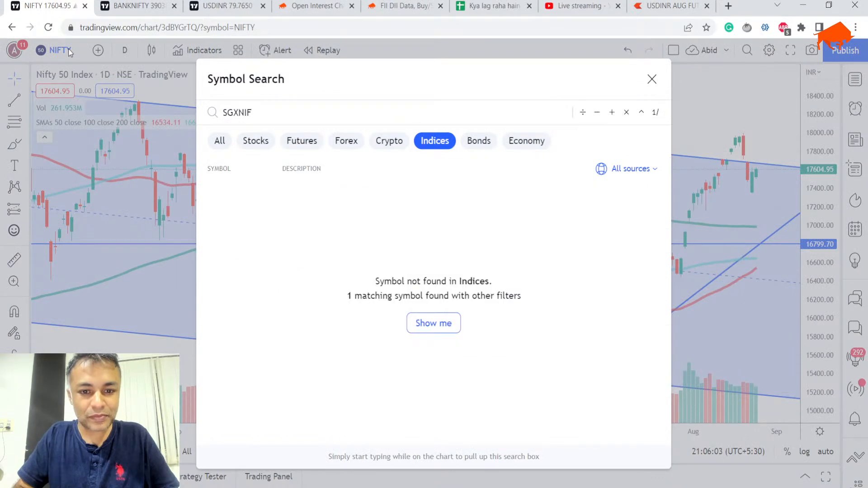
key("Escape")
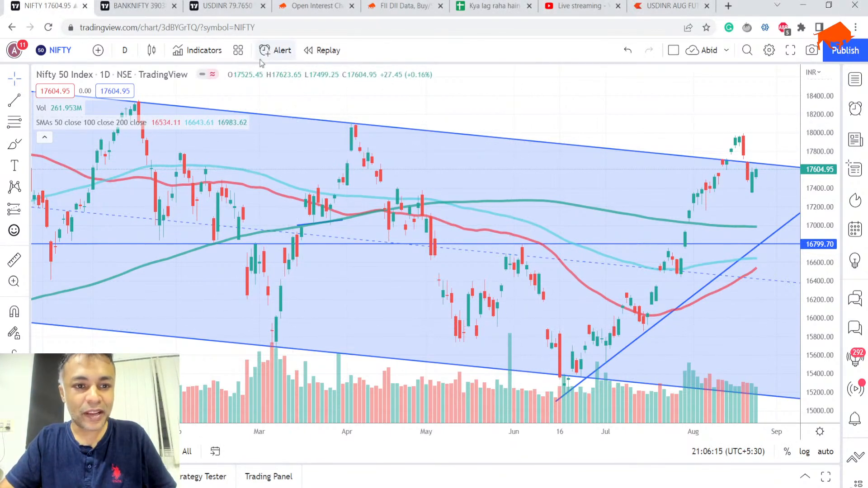
left_click(746, 52)
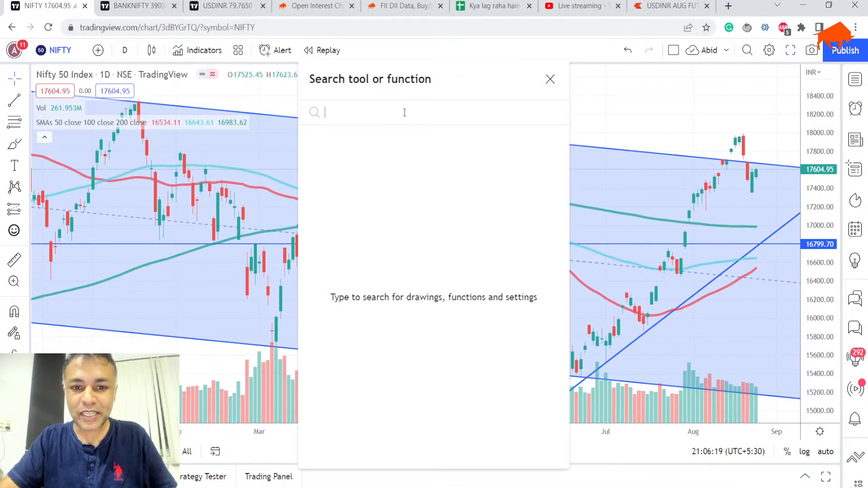
type("sgxnf")
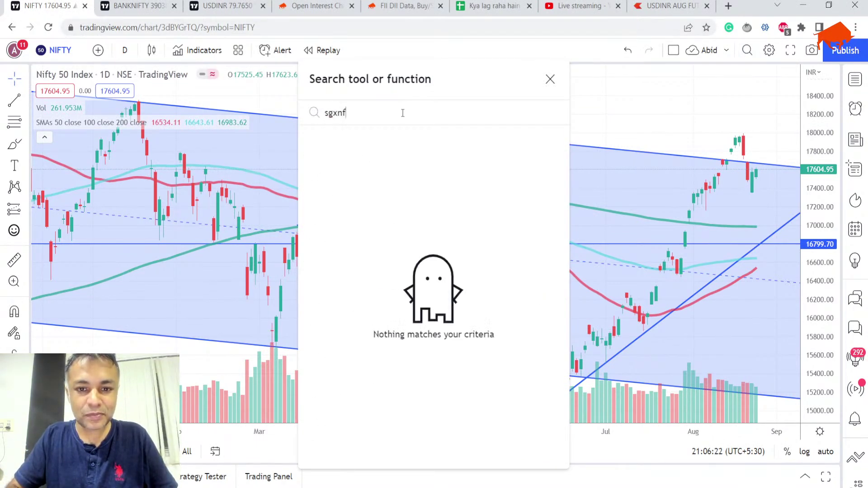
key("Escape")
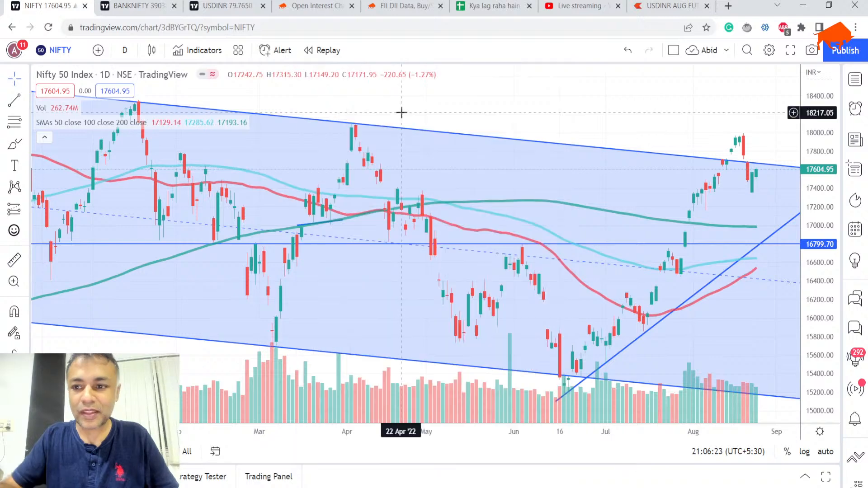
Load the IN1! SGX NIFTY 50 INDEX FUTURES daily chart via symbol search under the All filter
left_click(58, 51)
left_click(220, 140)
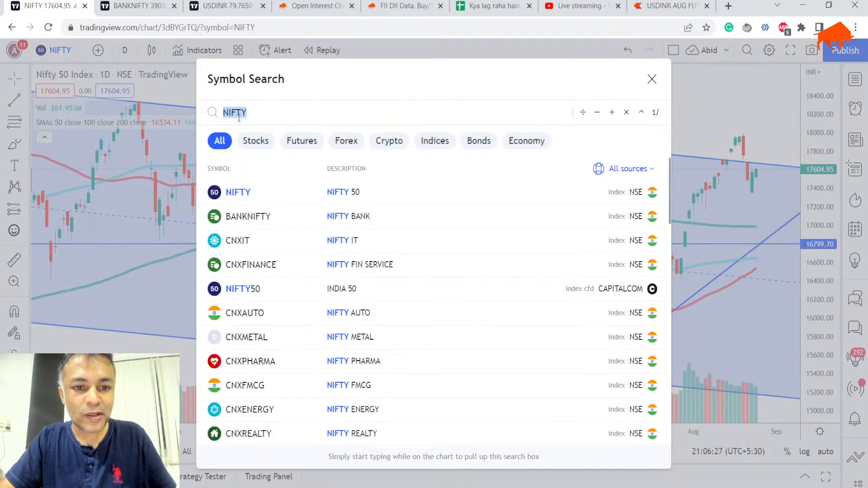
type("SG")
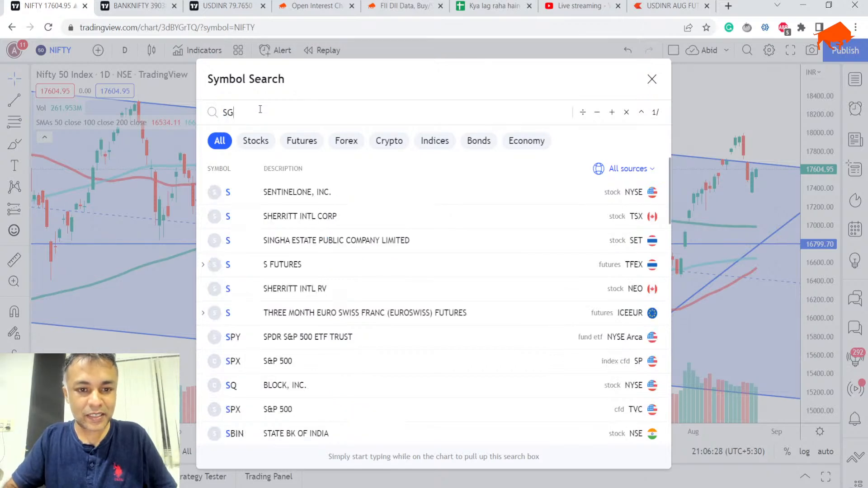
type("XN")
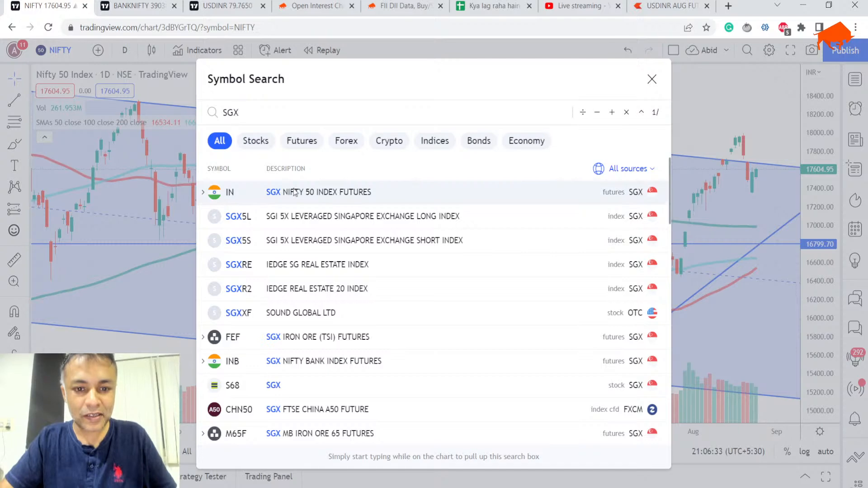
left_click(295, 193)
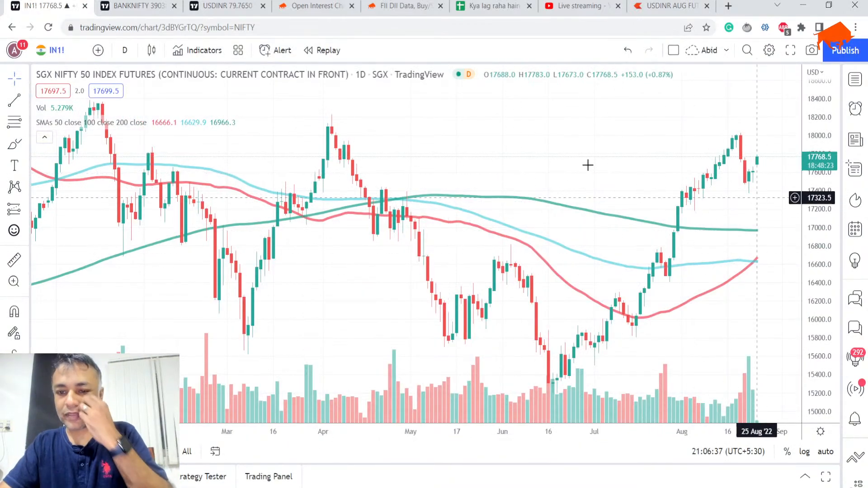
View SGX Nifty futures on 5-minute candles, then close the Hiring and BANKNIFTY tabs
left_click(124, 51)
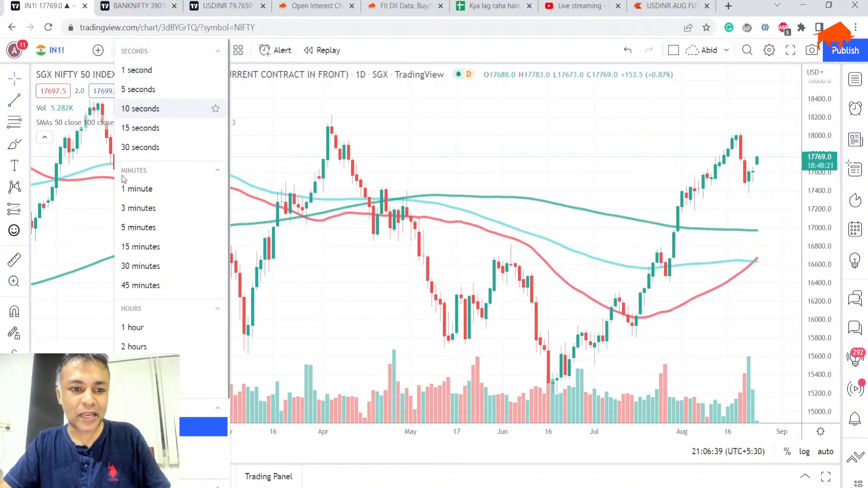
left_click(135, 232)
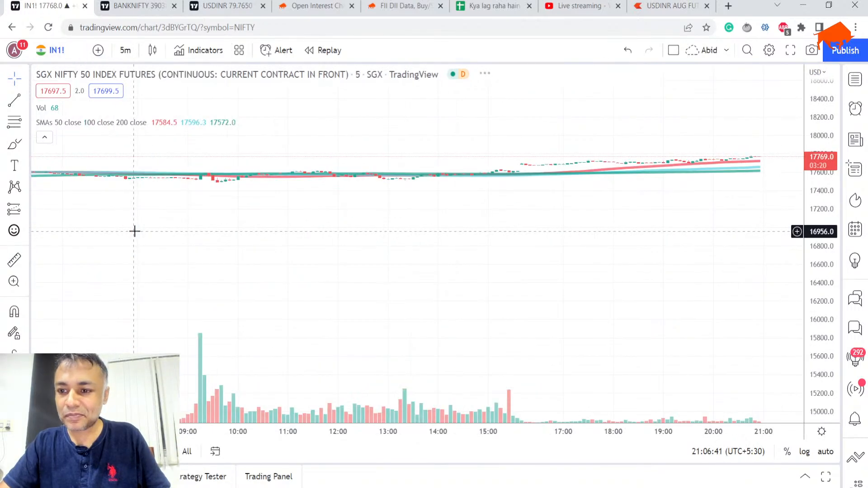
scroll(368, 209, "down", 2)
scroll(367, 208, "down", 2)
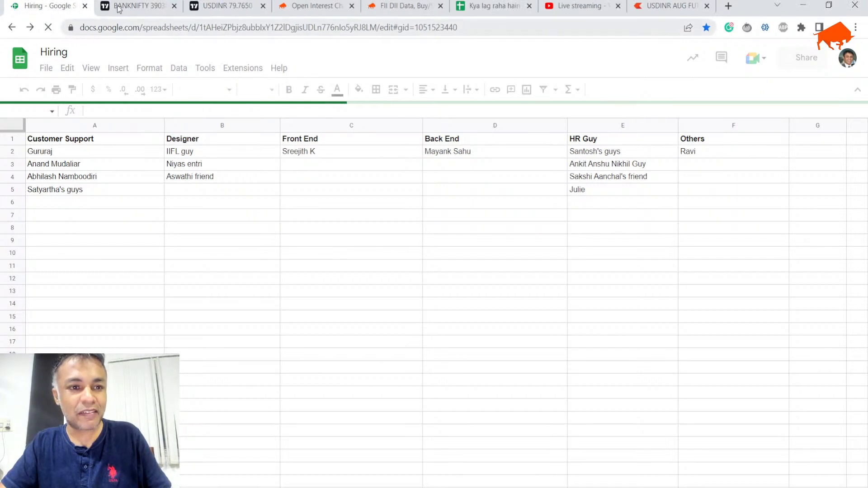
left_click(84, 5)
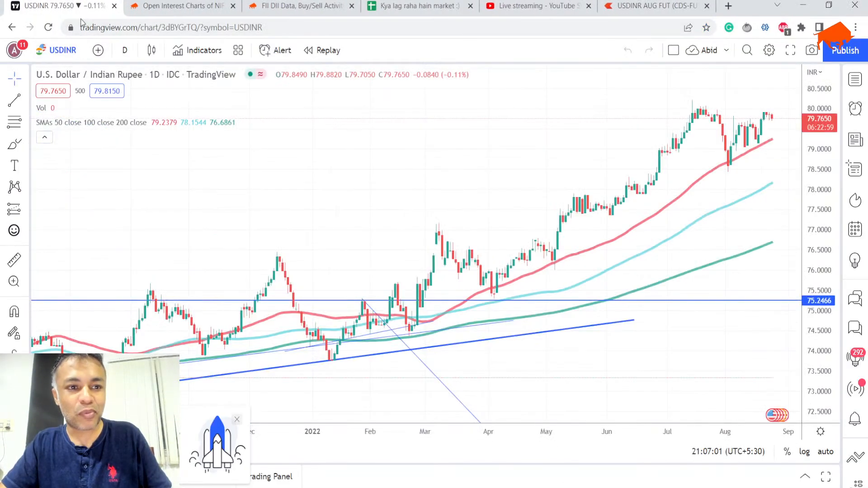